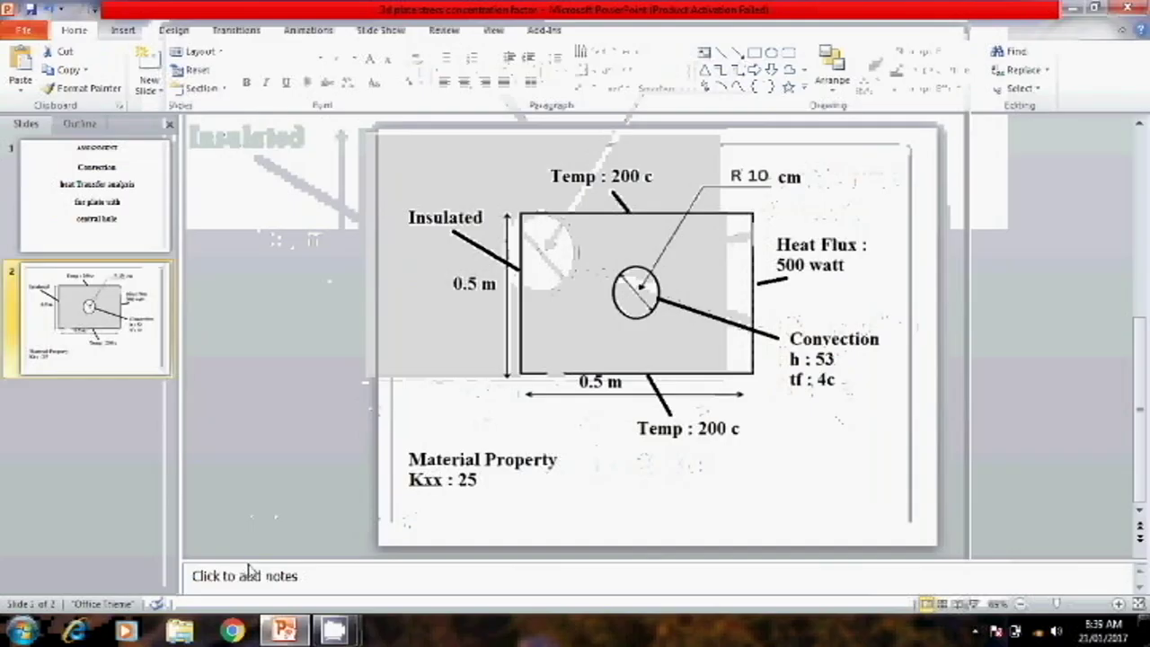
# Step: After reviewing the plate-with-central-hole problem slide, bring up the Windows Start menu
pyautogui.click(24, 628)
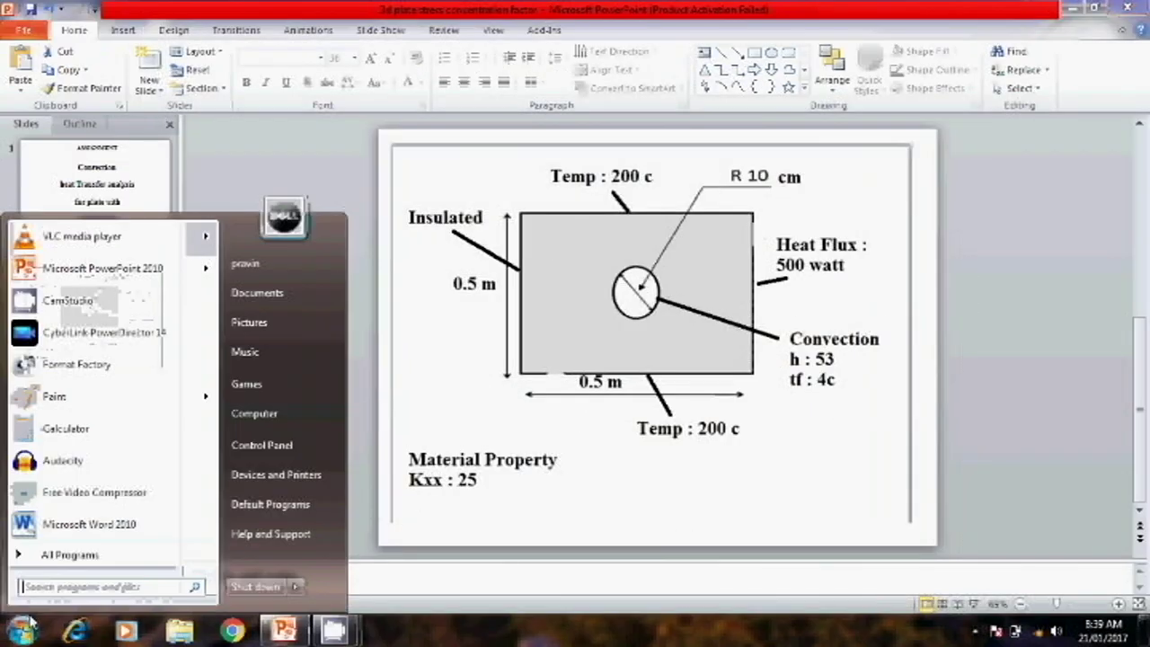
# Step: Launch Mechanical APDL 15.0 from the ANSYS 15.0 program folder
pyautogui.click(72, 557)
pyautogui.click(59, 341)
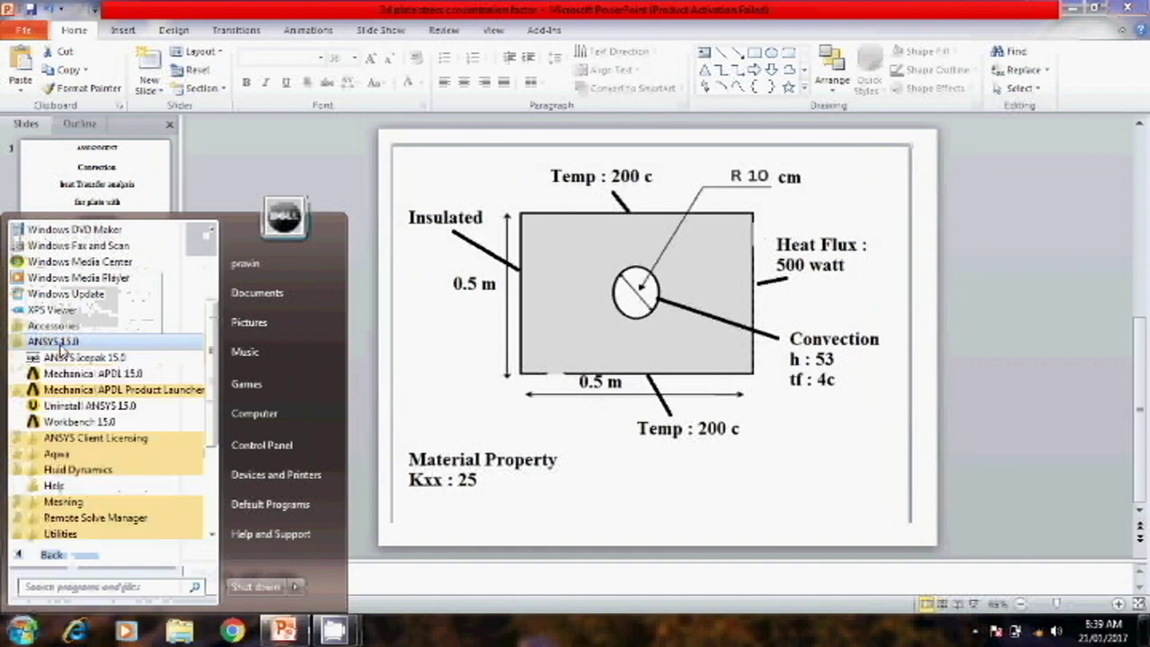
pyautogui.click(68, 373)
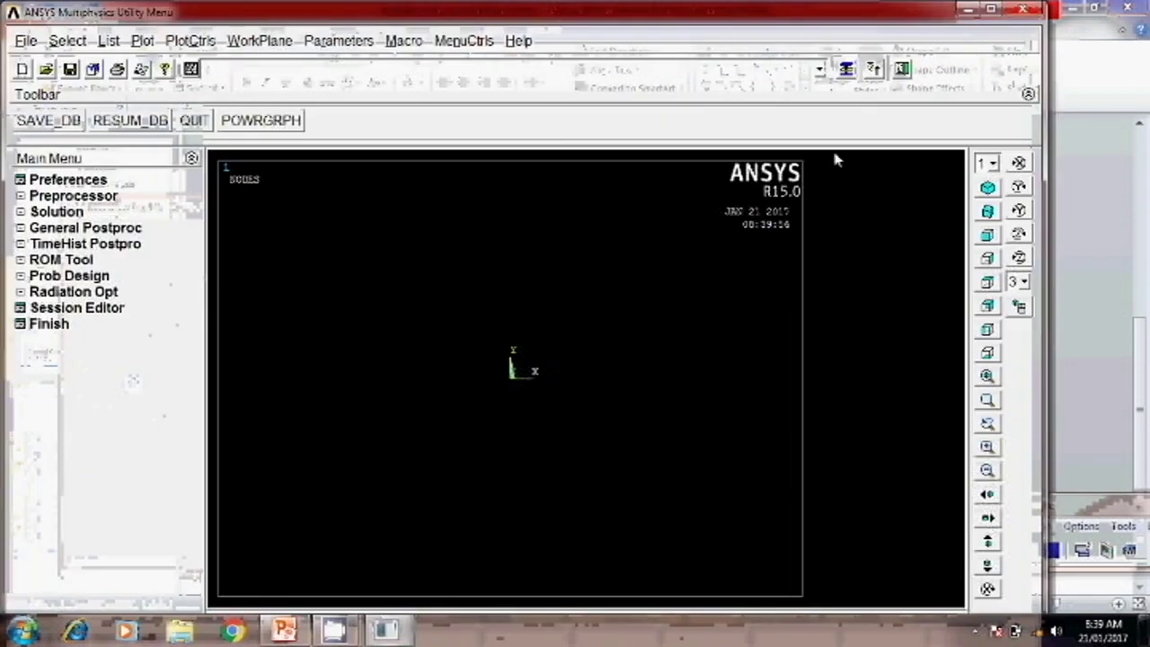
# Step: Maximize the ANSYS window and make the graphics background white with Reverse Video
pyautogui.click(989, 9)
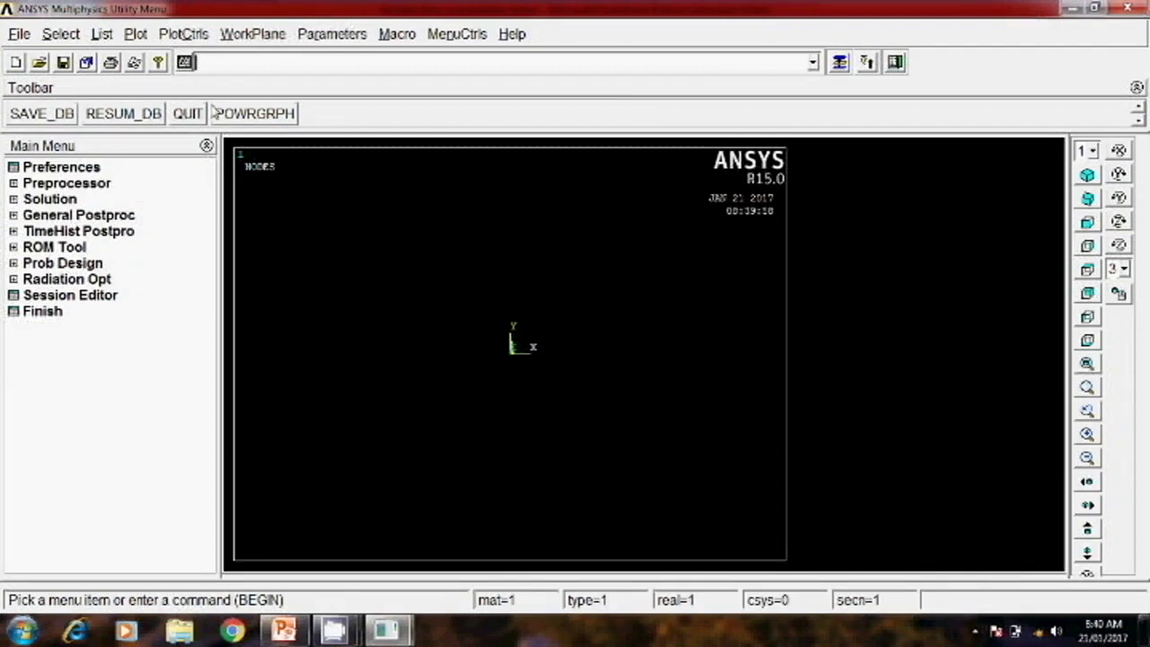
pyautogui.click(178, 34)
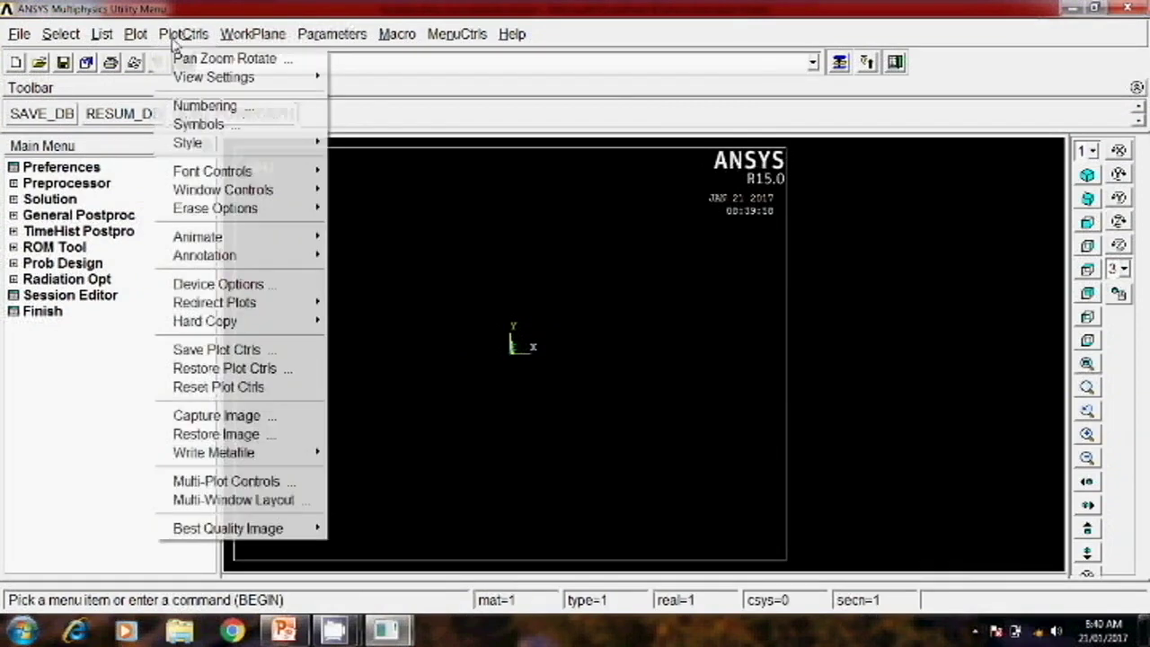
pyautogui.moveTo(188, 142)
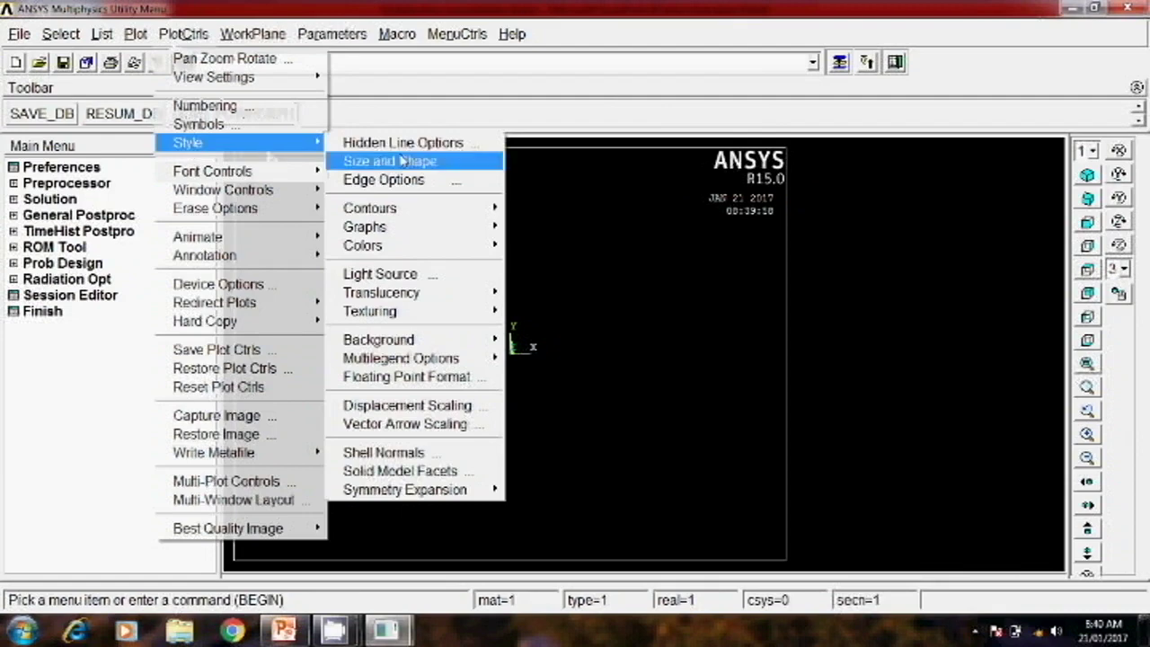
pyautogui.moveTo(363, 245)
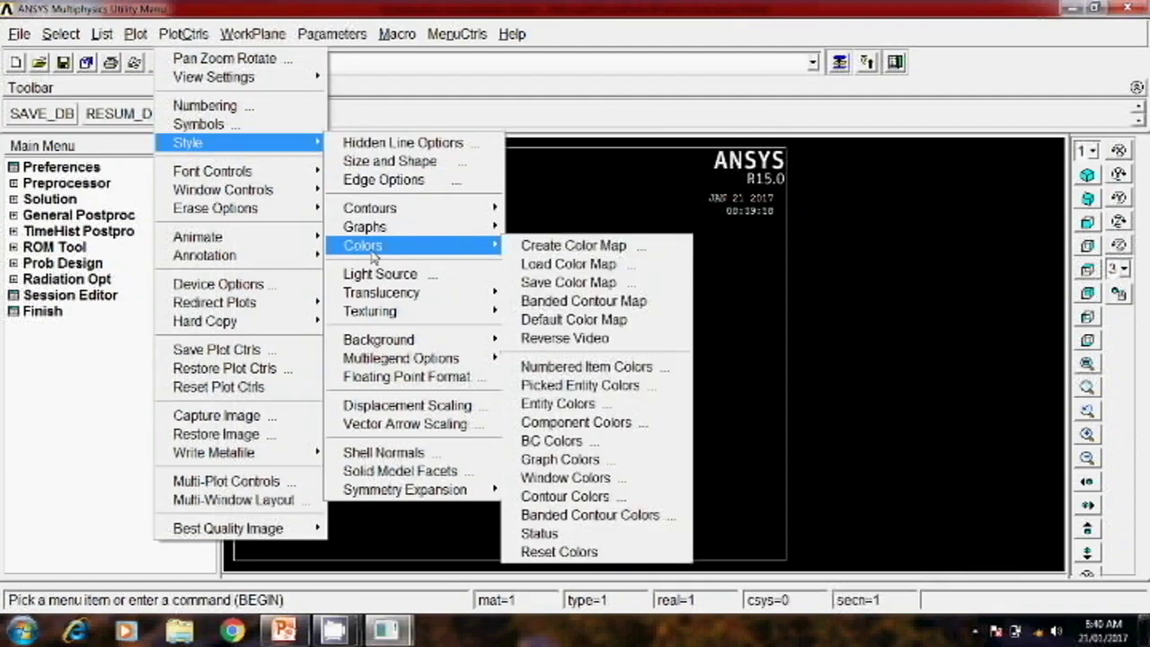
pyautogui.click(564, 339)
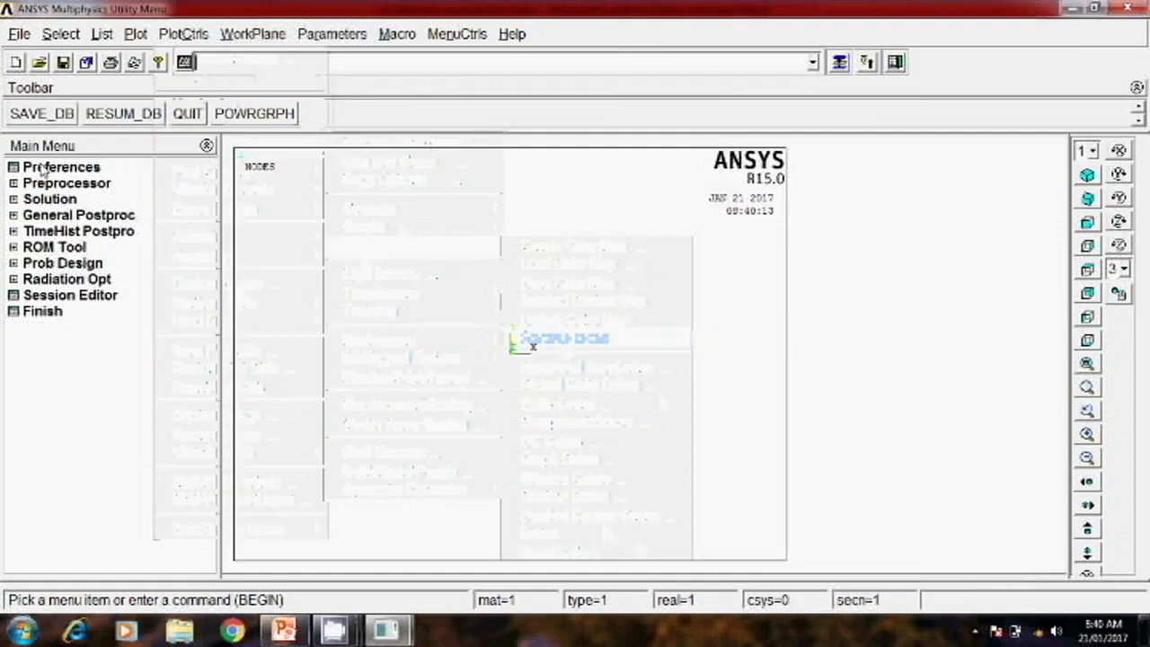
# Step: Set the preferences to filter the interface to Thermal analysis only
pyautogui.click(42, 171)
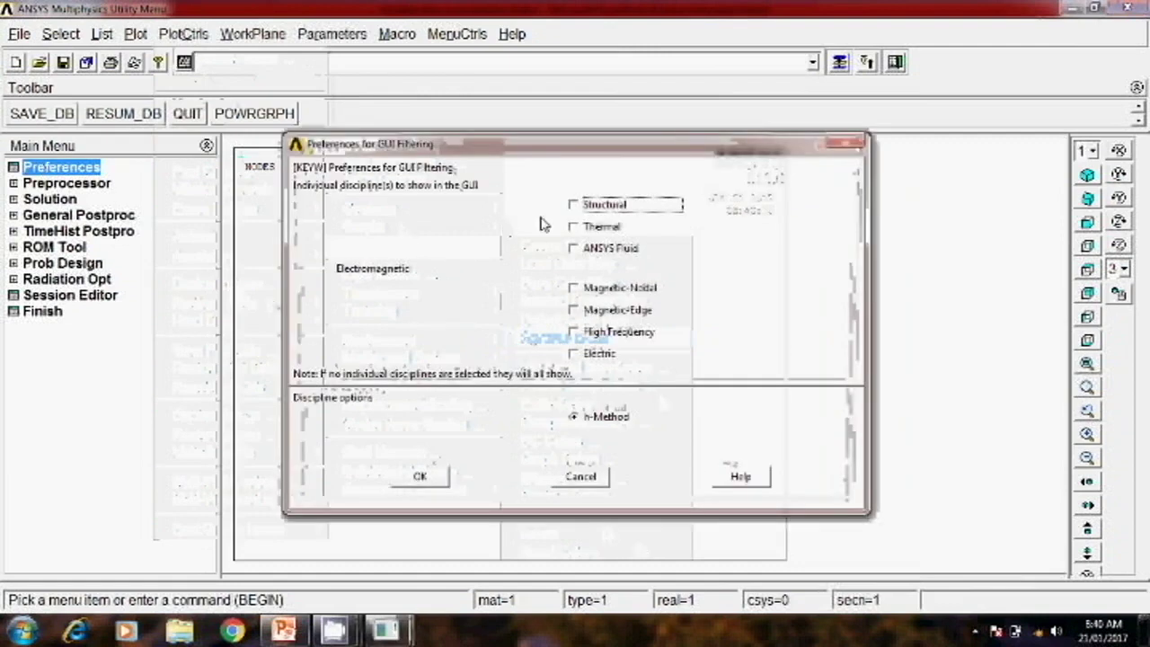
pyautogui.click(573, 226)
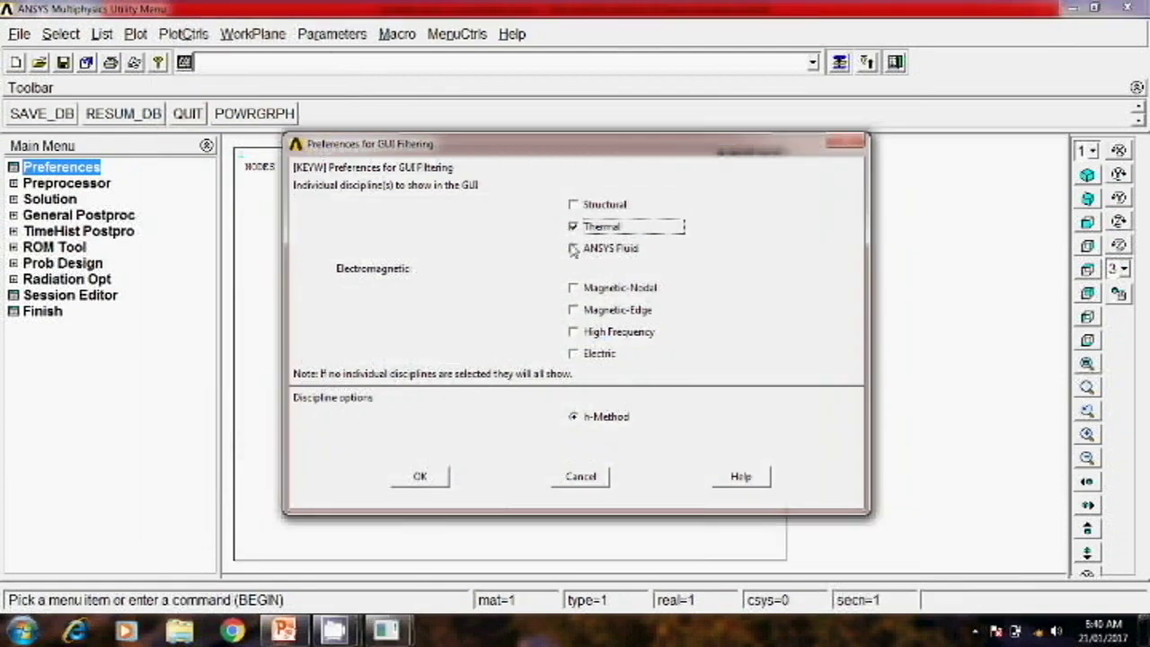
pyautogui.click(419, 480)
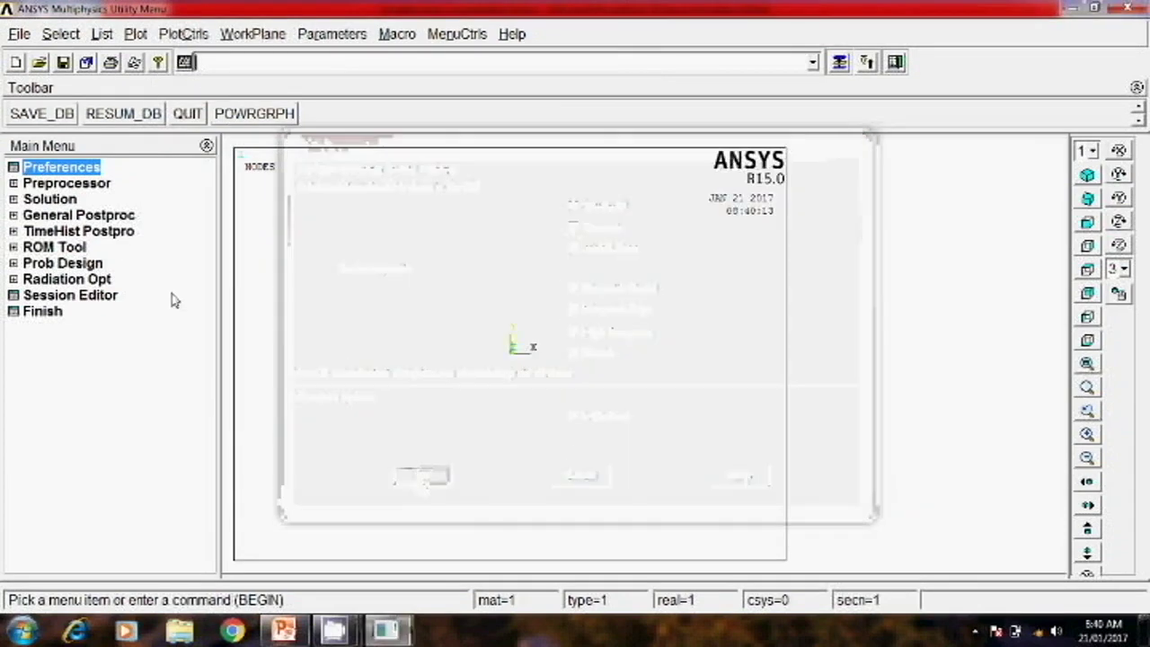
# Step: Add element type 1 as the 8-node thermal solid PLANE77
pyautogui.click(75, 184)
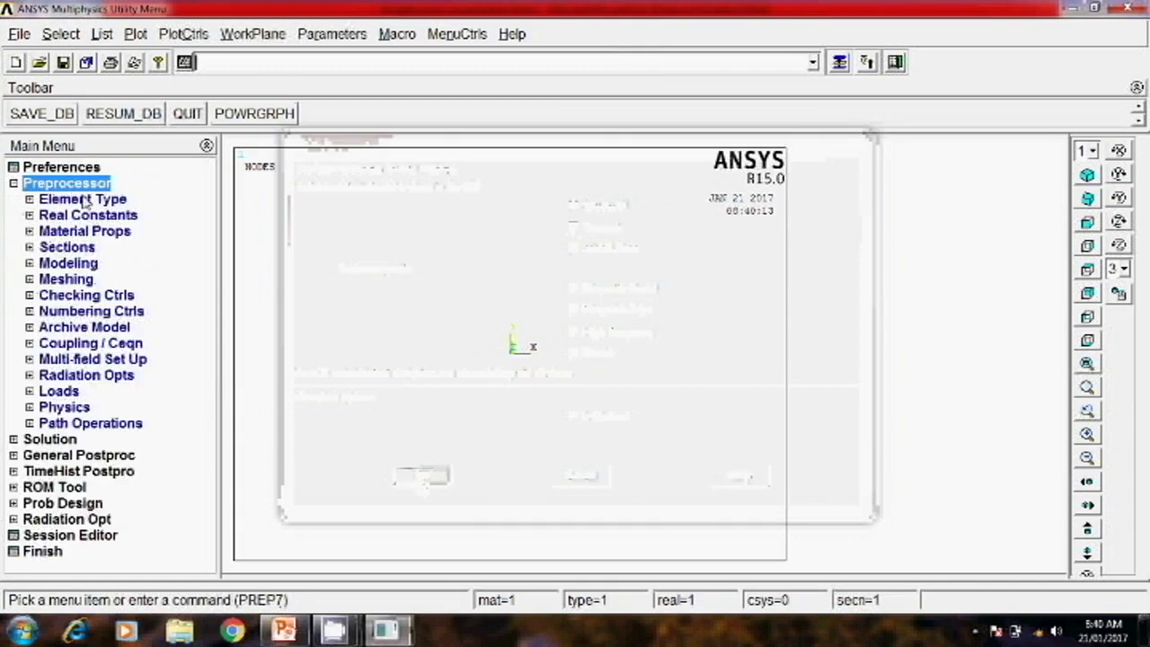
pyautogui.click(85, 200)
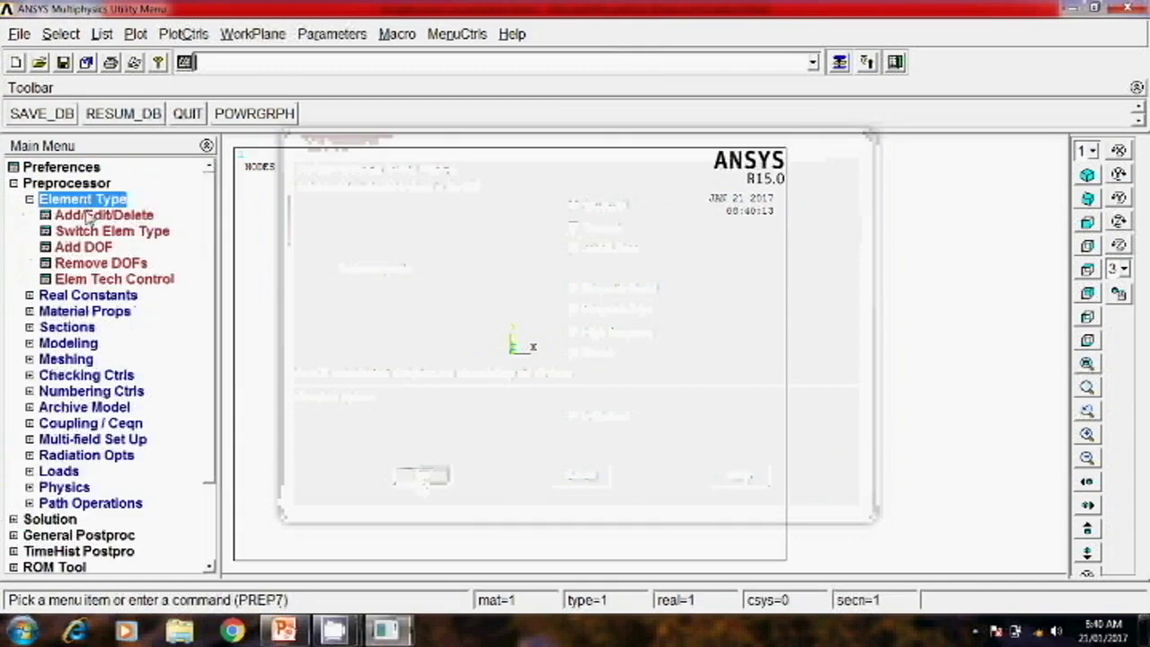
pyautogui.click(90, 215)
pyautogui.click(126, 430)
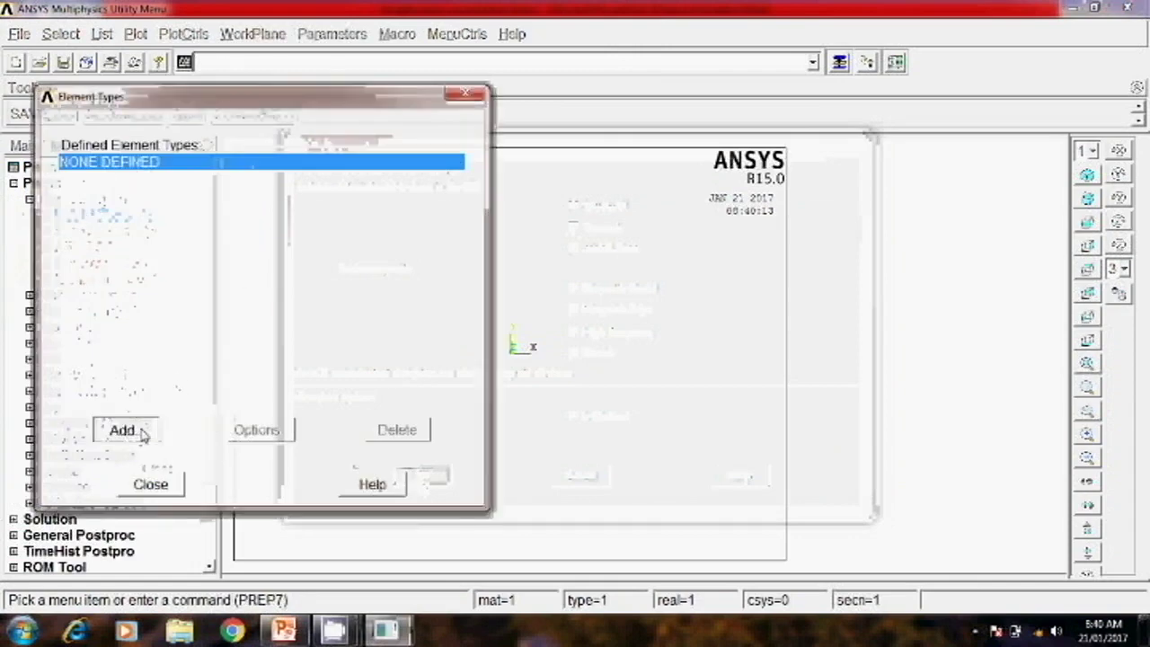
pyautogui.click(616, 296)
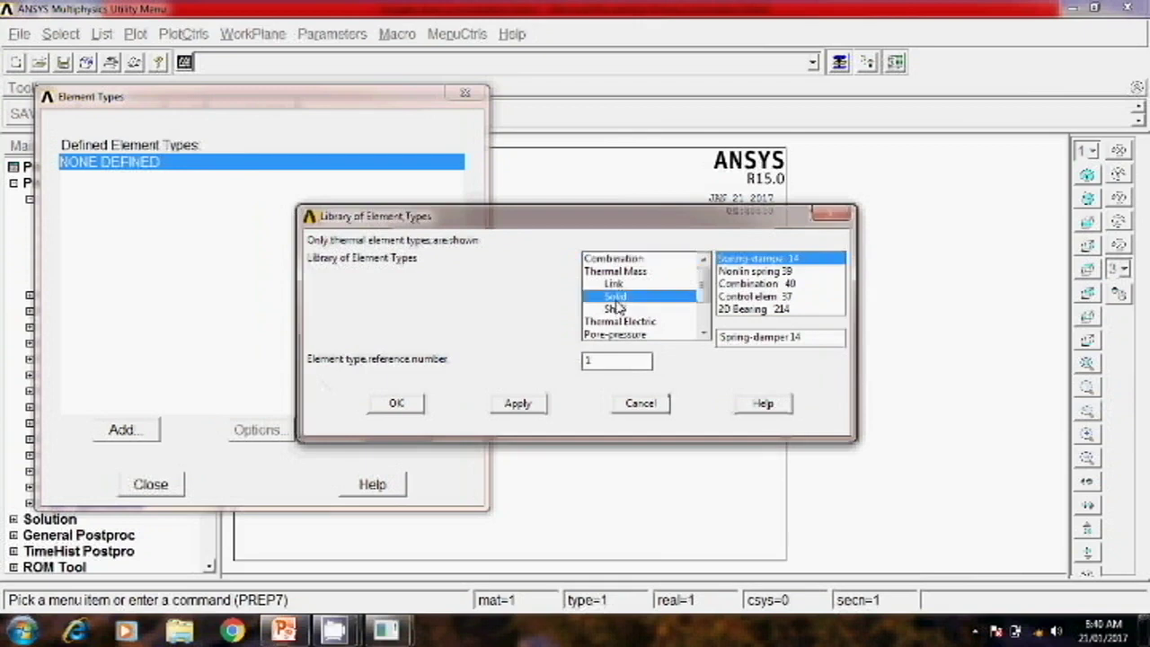
pyautogui.click(743, 272)
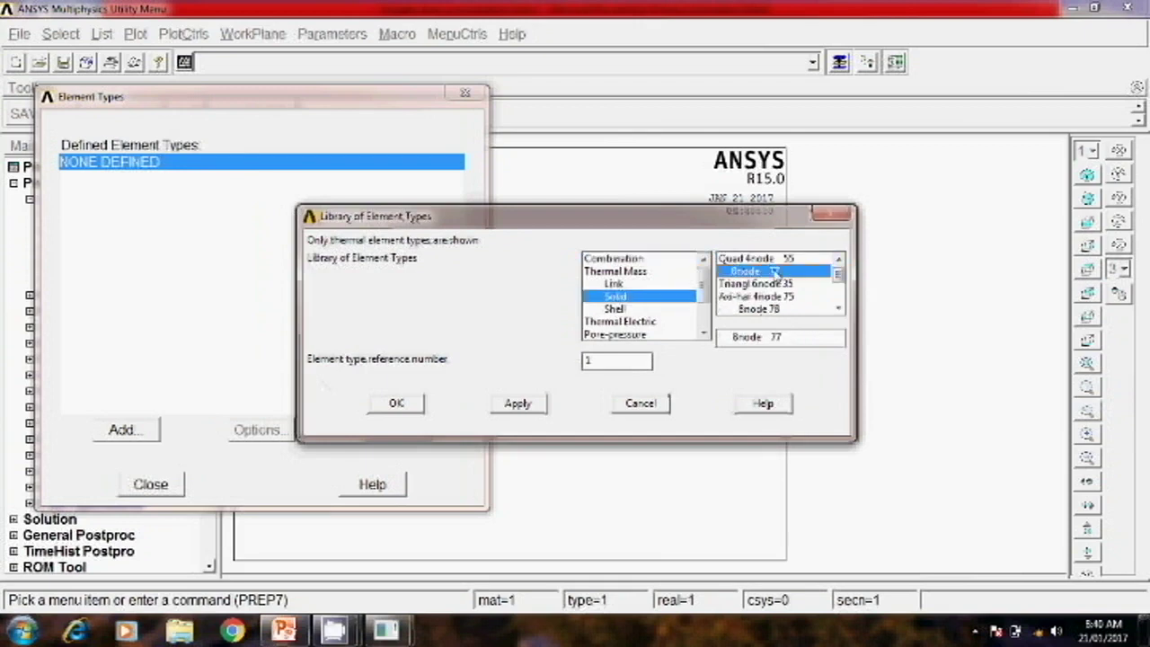
pyautogui.click(381, 410)
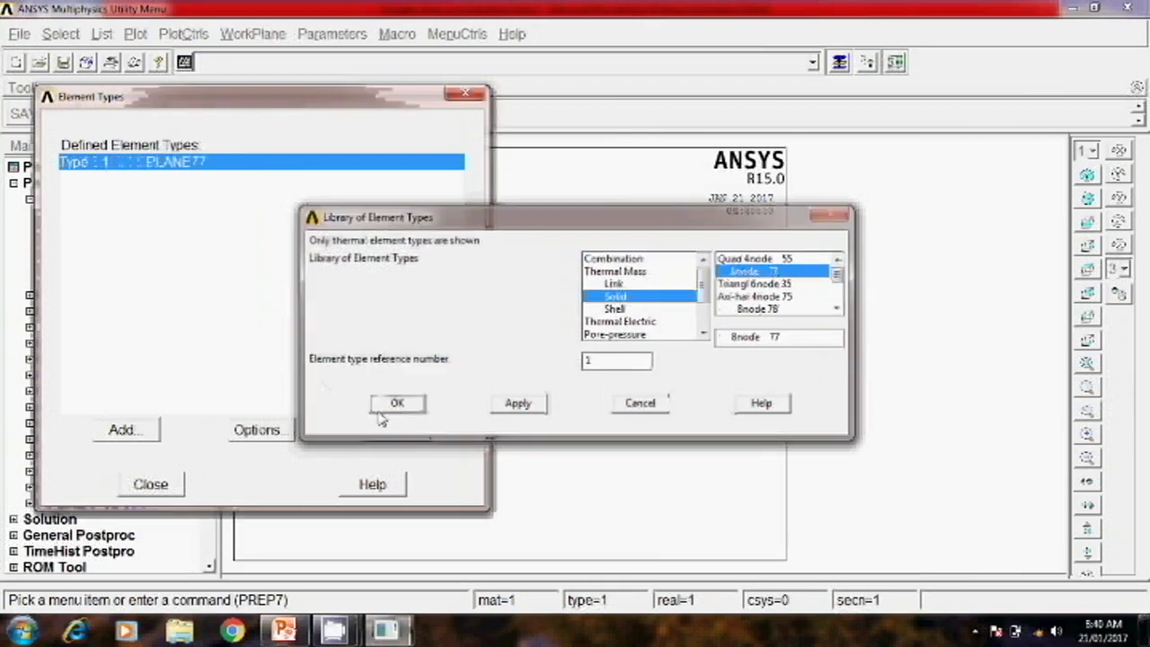
pyautogui.click(147, 485)
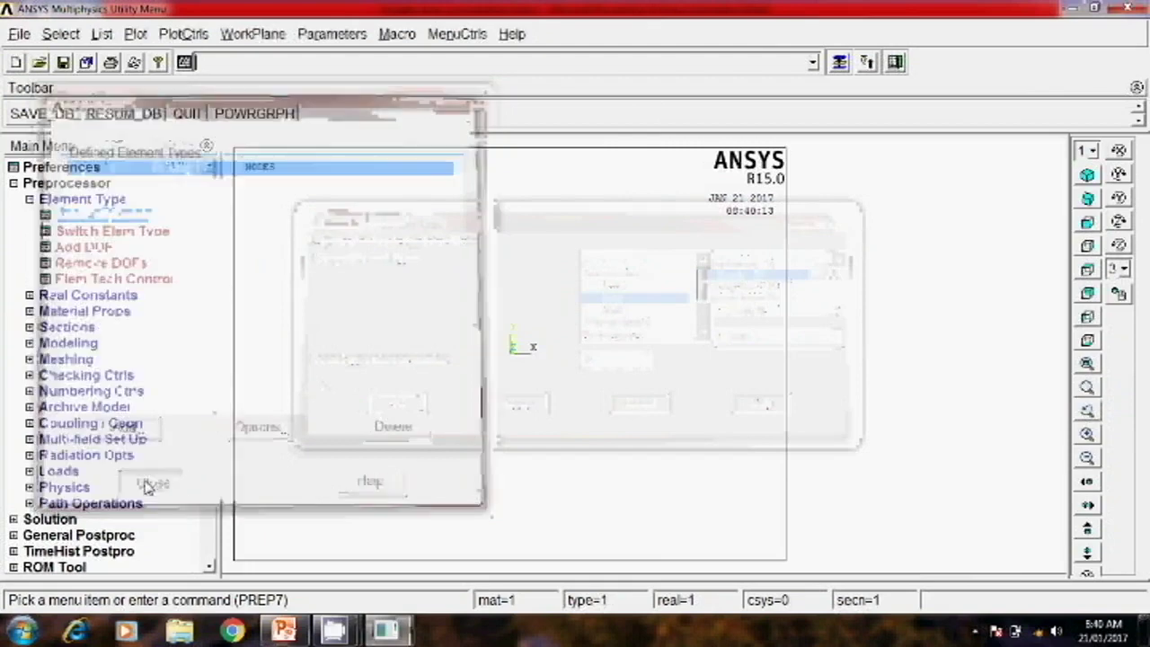
# Step: Give material 1 isotropic thermal conductivity KXX of 25
pyautogui.click(64, 313)
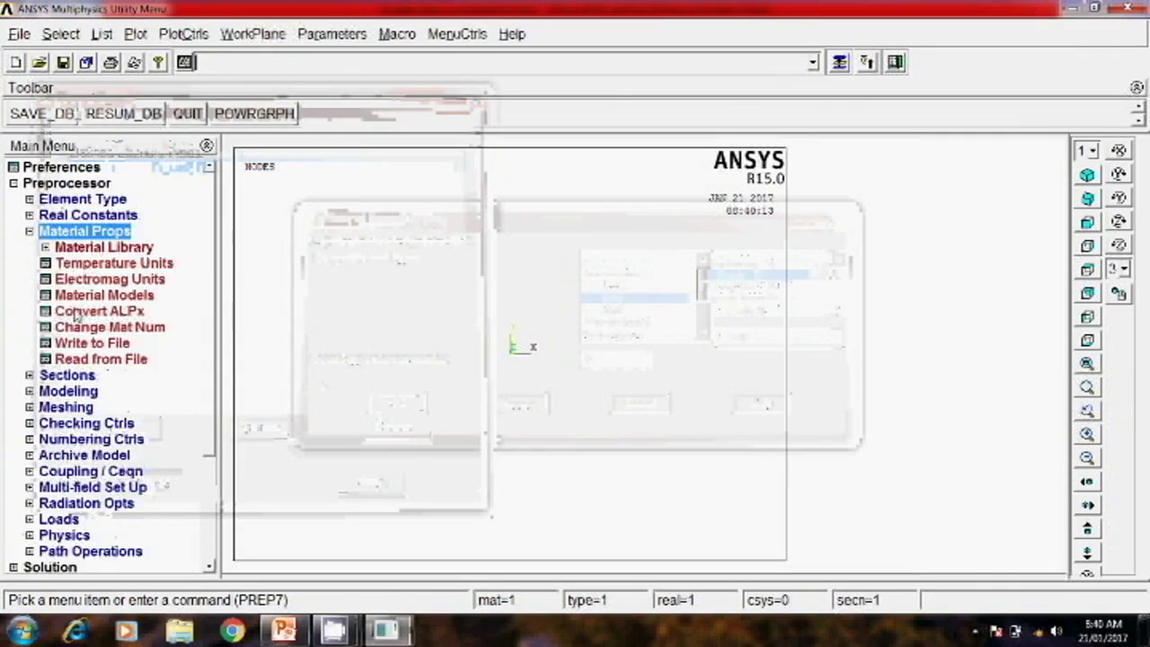
pyautogui.click(85, 294)
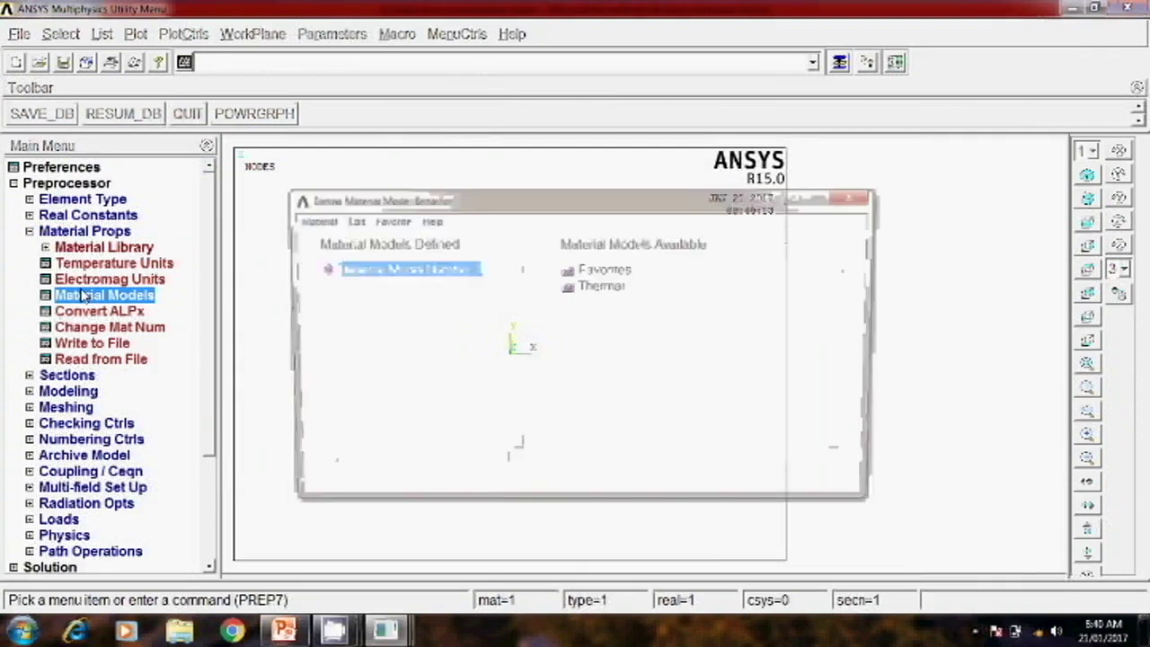
pyautogui.doubleClick(598, 288)
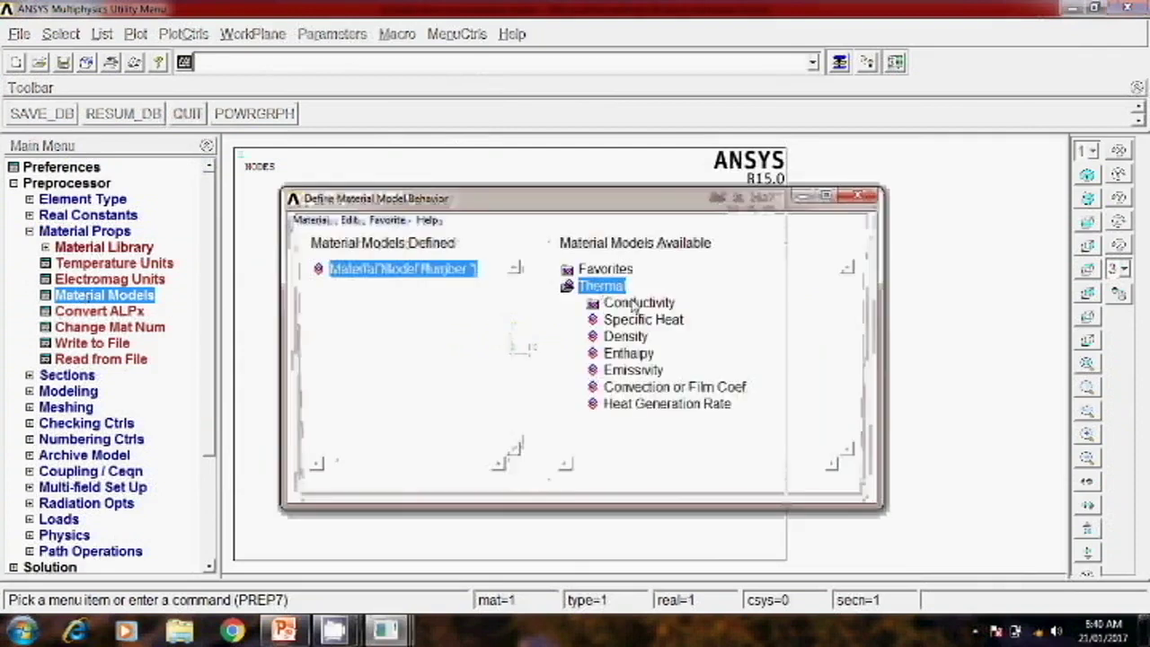
pyautogui.doubleClick(634, 304)
pyautogui.doubleClick(634, 320)
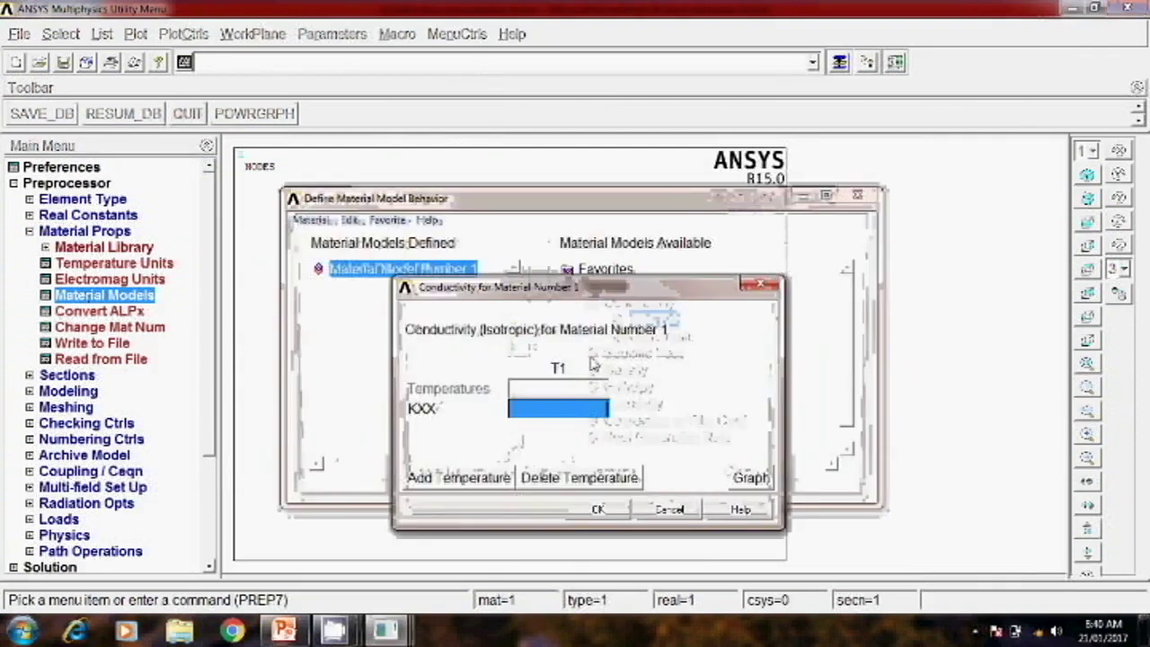
pyautogui.write('25')
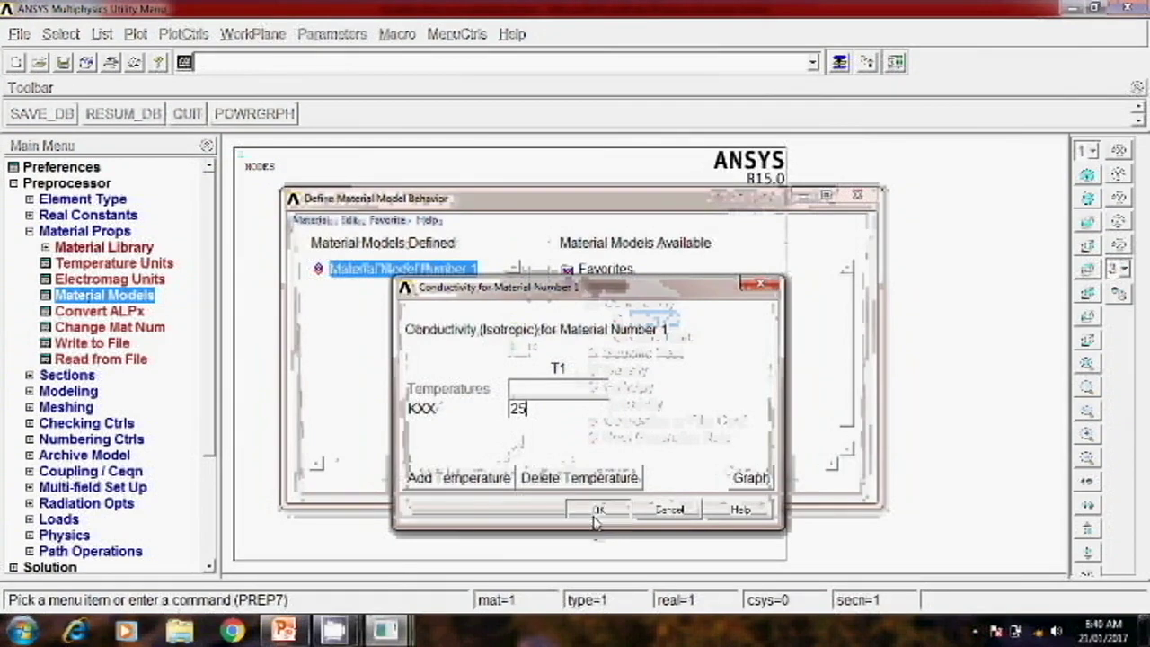
pyautogui.click(598, 508)
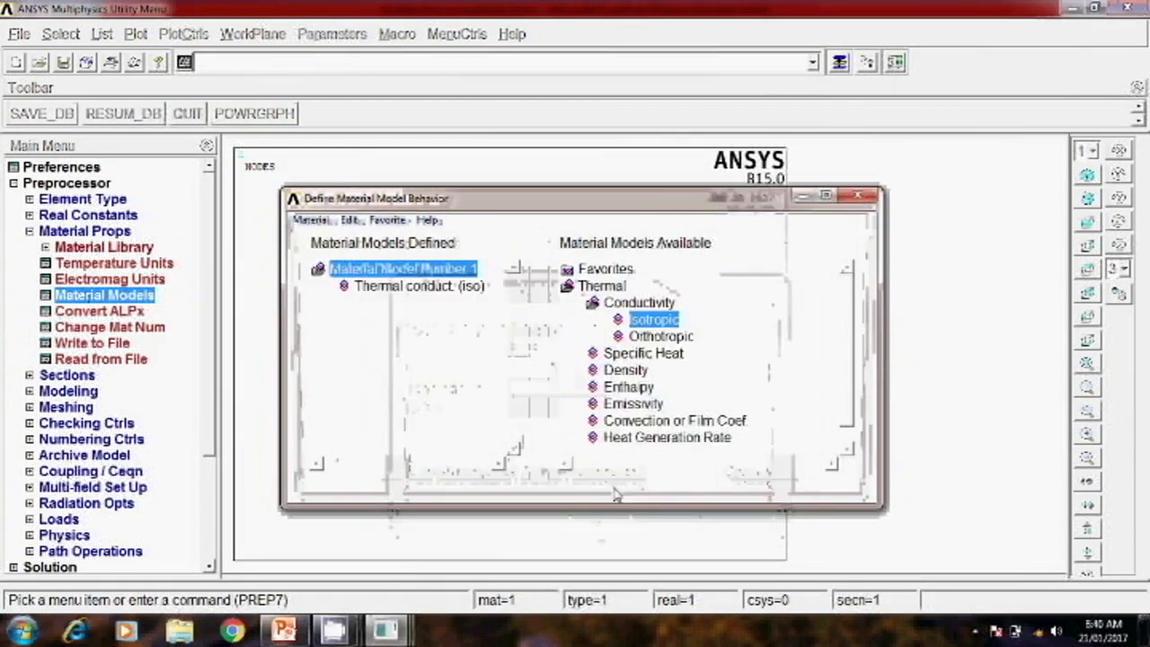
pyautogui.click(858, 195)
# Step: Create a 0.5 by 0.5 rectangular area from corner (0,0) to (0.5,0.5)
pyautogui.click(49, 392)
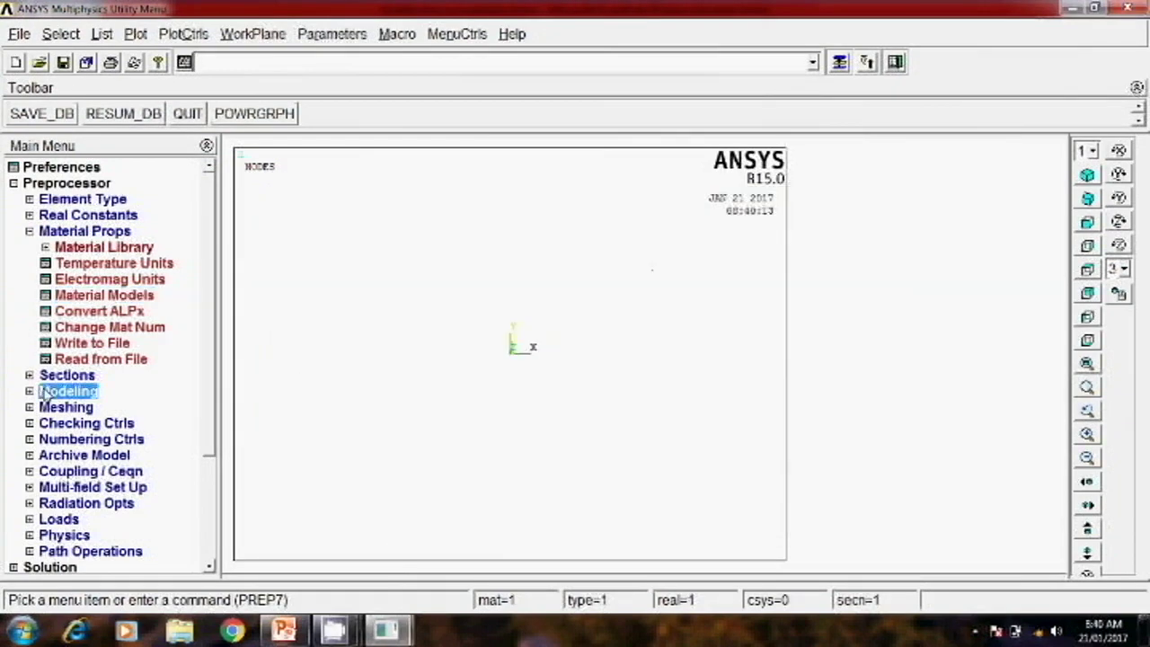
pyautogui.click(61, 280)
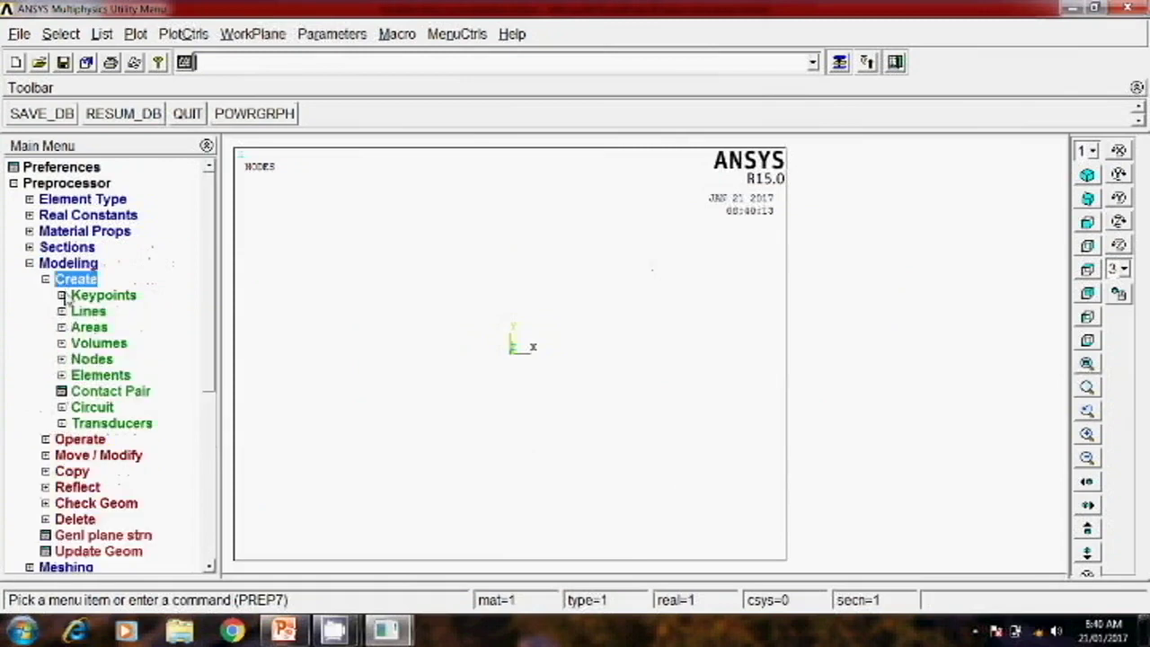
pyautogui.click(90, 327)
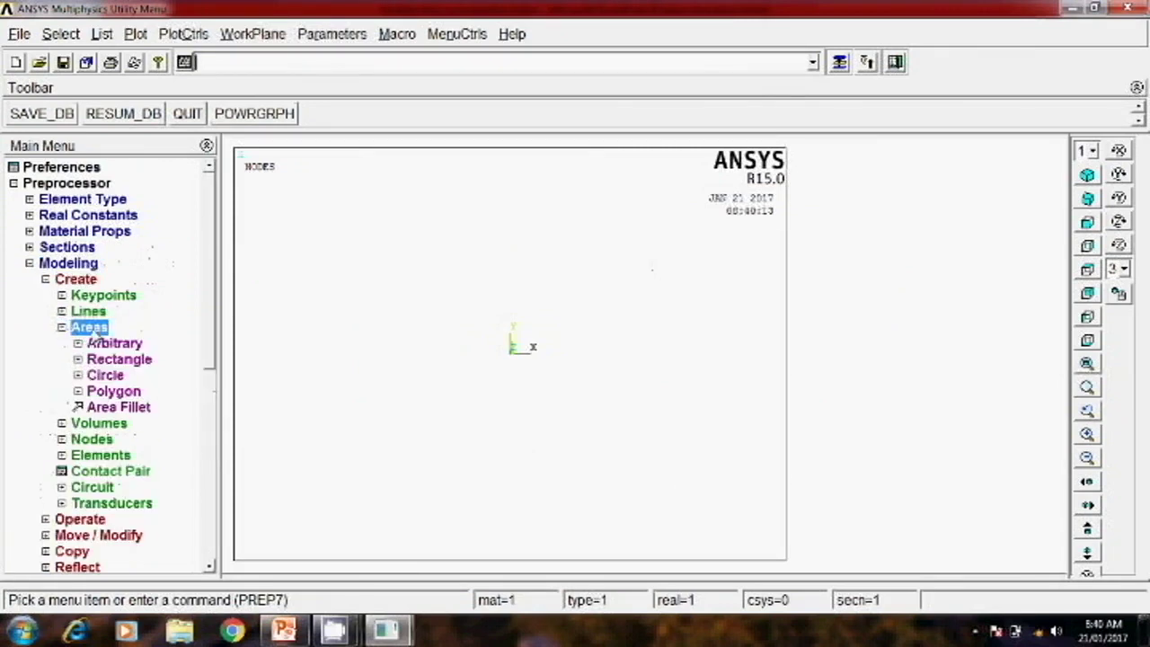
pyautogui.click(102, 360)
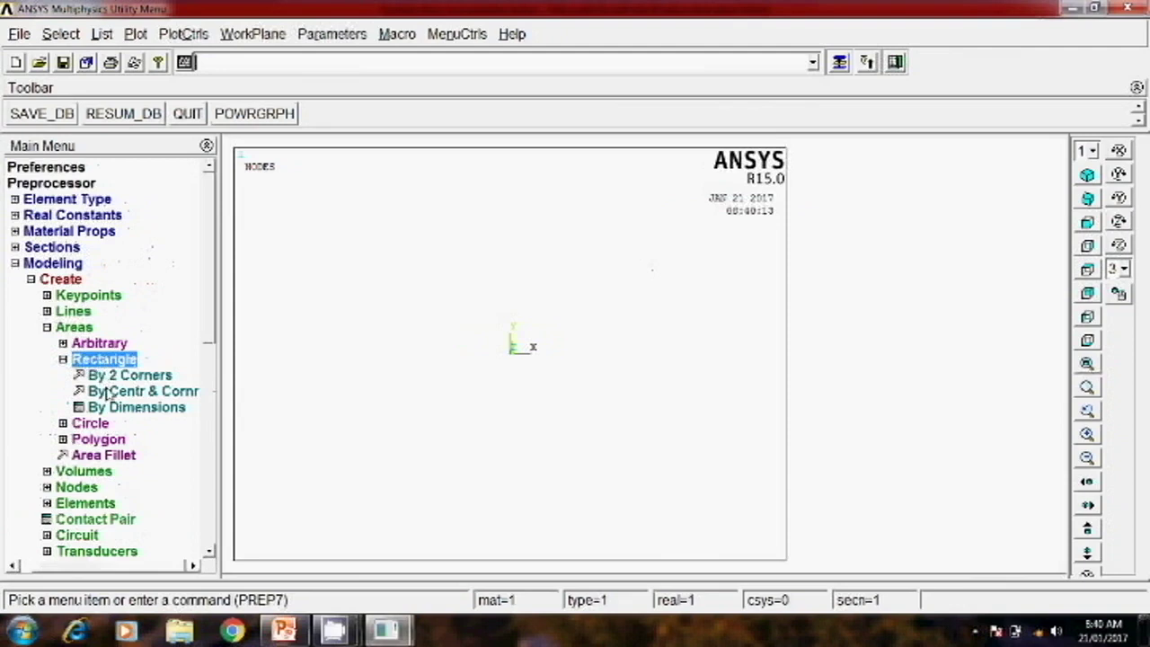
pyautogui.click(111, 377)
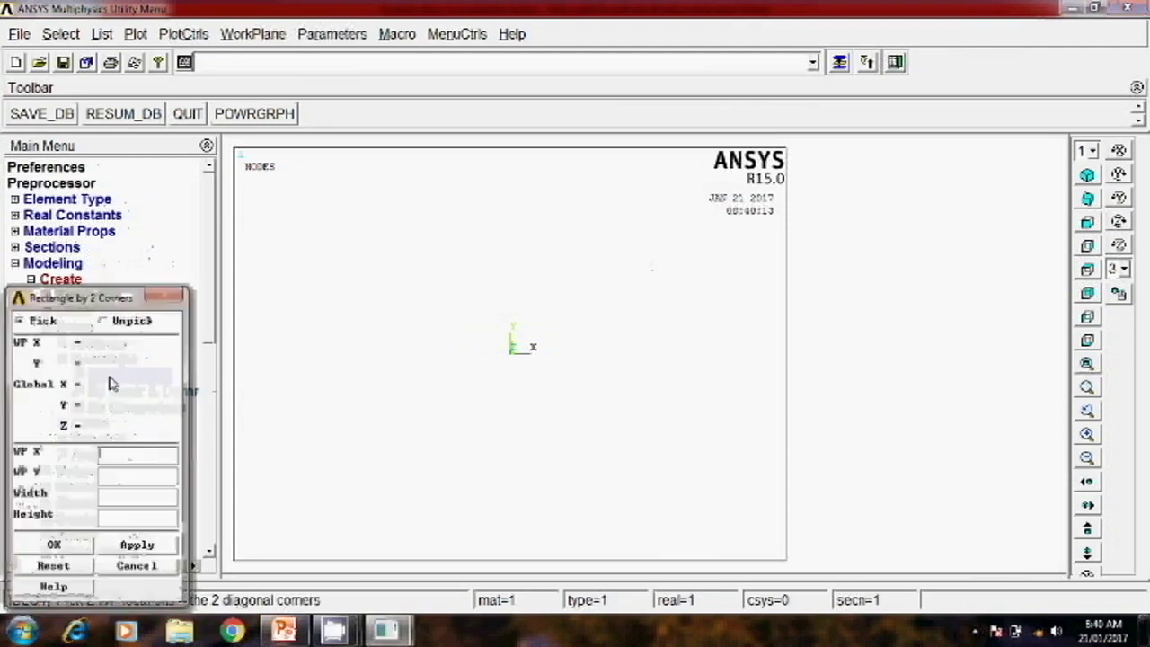
pyautogui.click(118, 457)
pyautogui.write('0.5')
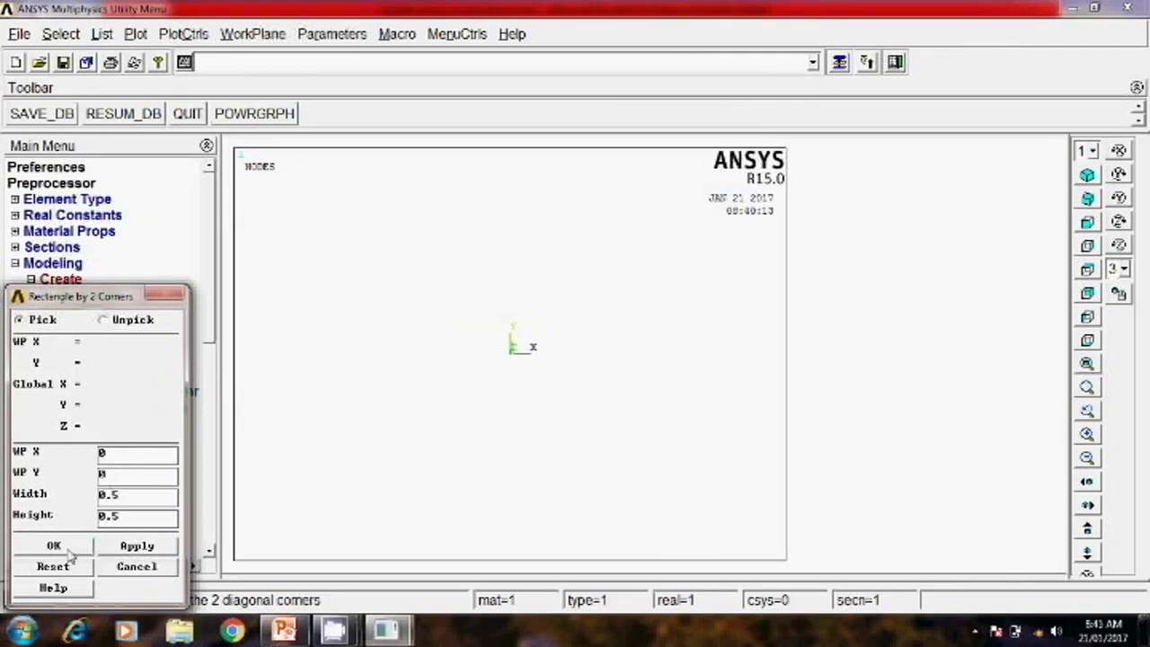
pyautogui.click(67, 547)
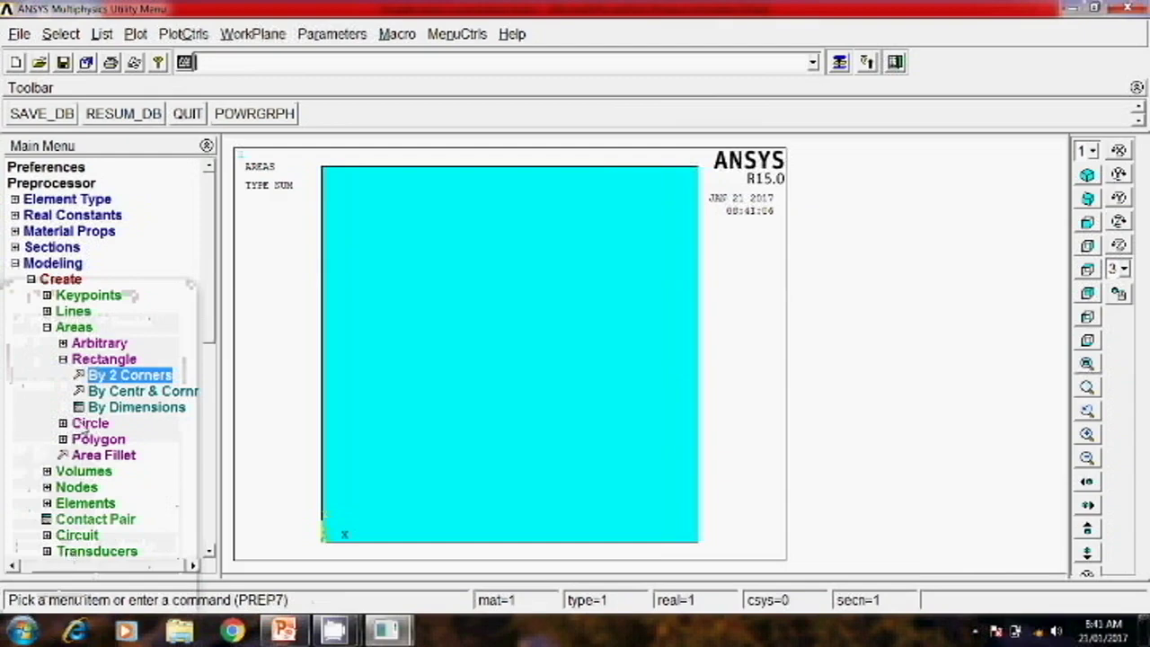
# Step: Create a solid circle of radius 0.1 centred at (0.25, 0.25)
pyautogui.click(86, 423)
pyautogui.click(112, 394)
pyautogui.write('0.1')
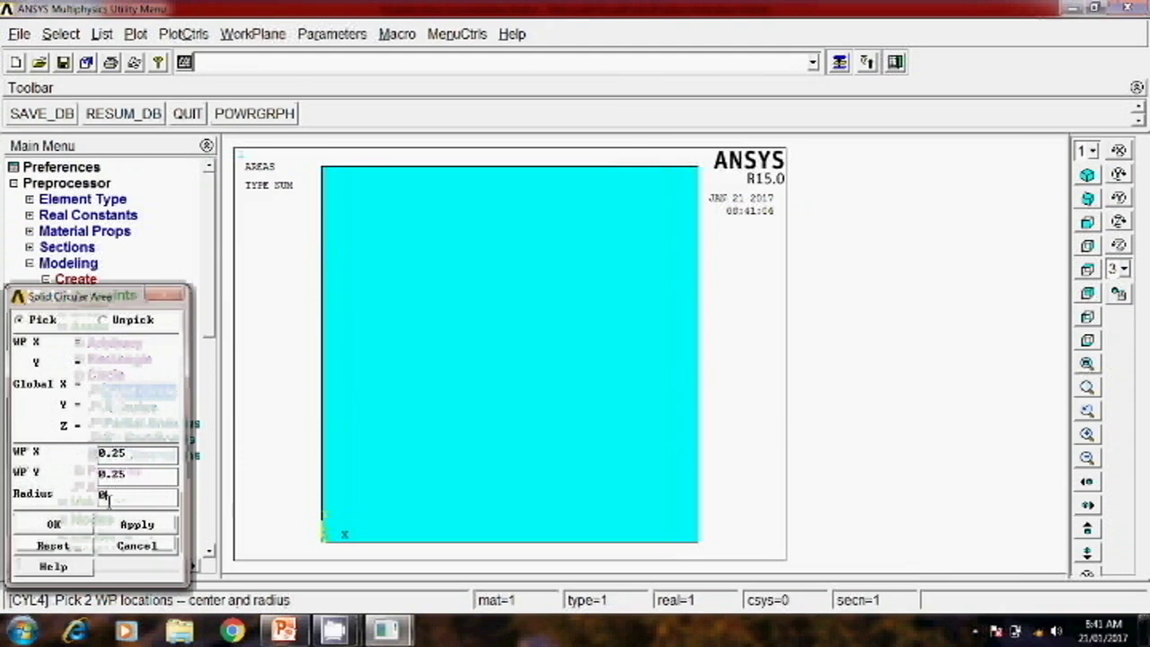
pyautogui.click(53, 526)
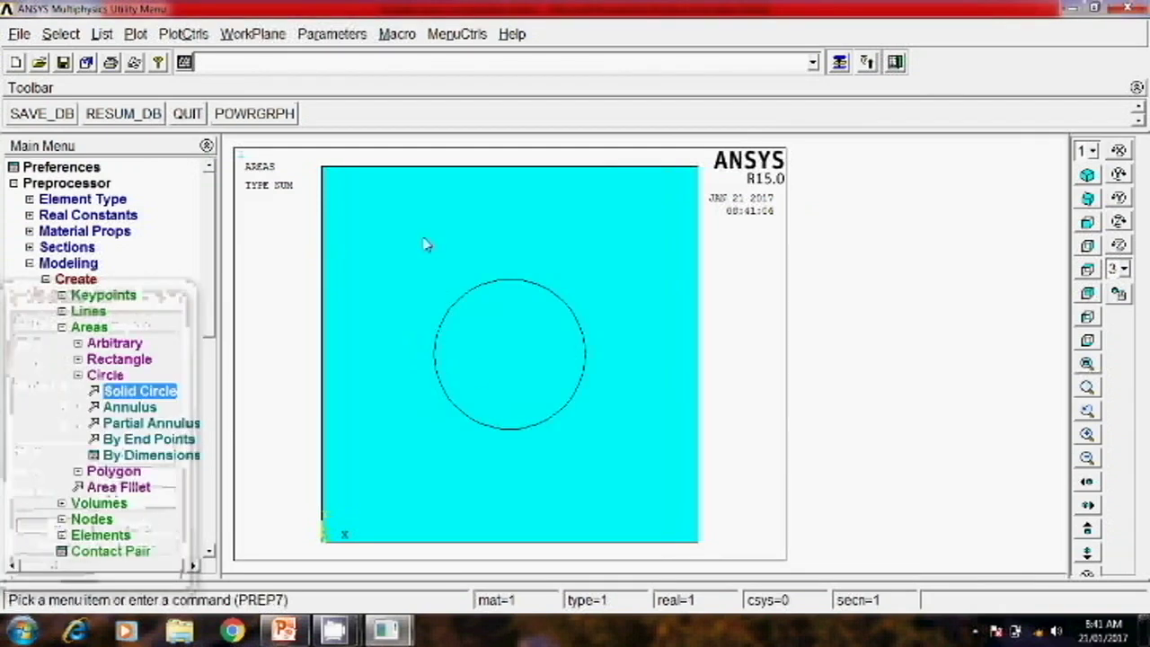
pyautogui.click(61, 328)
pyautogui.click(68, 438)
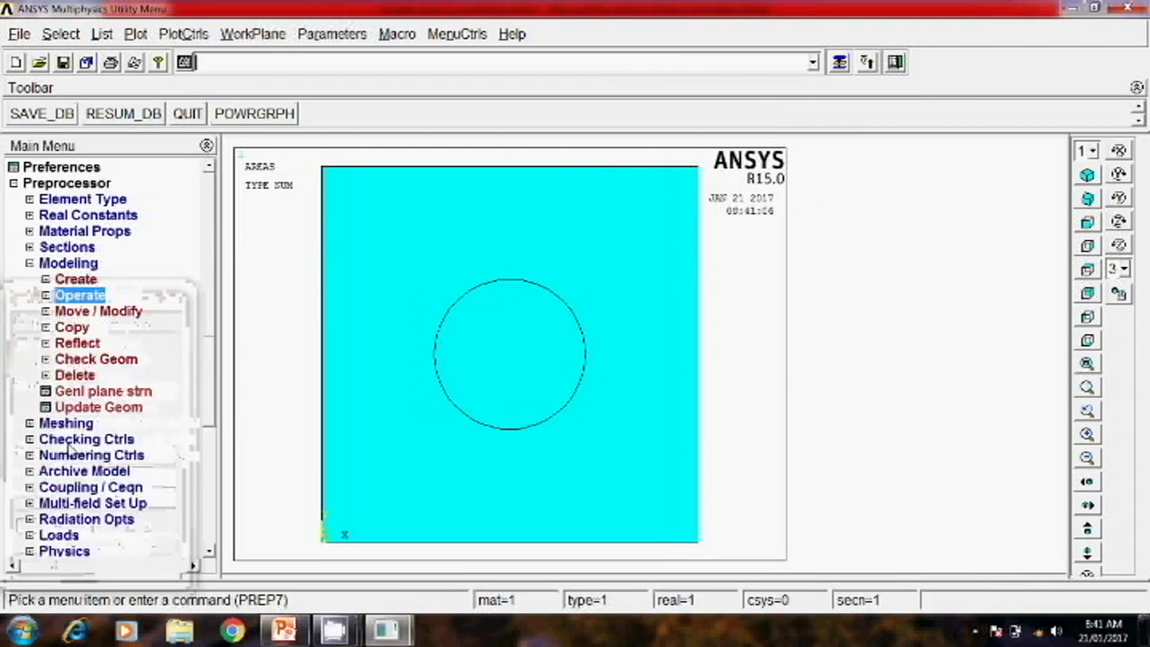
pyautogui.click(93, 344)
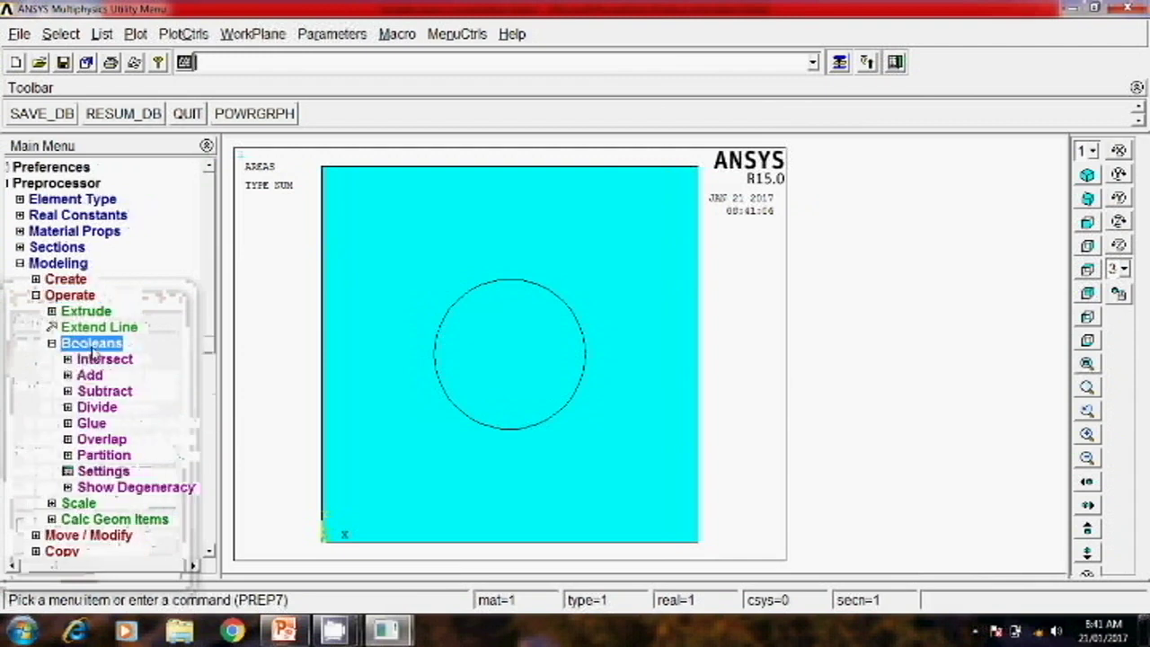
# Step: Boolean-subtract the radius-0.1 circle area from the square area
pyautogui.click(94, 393)
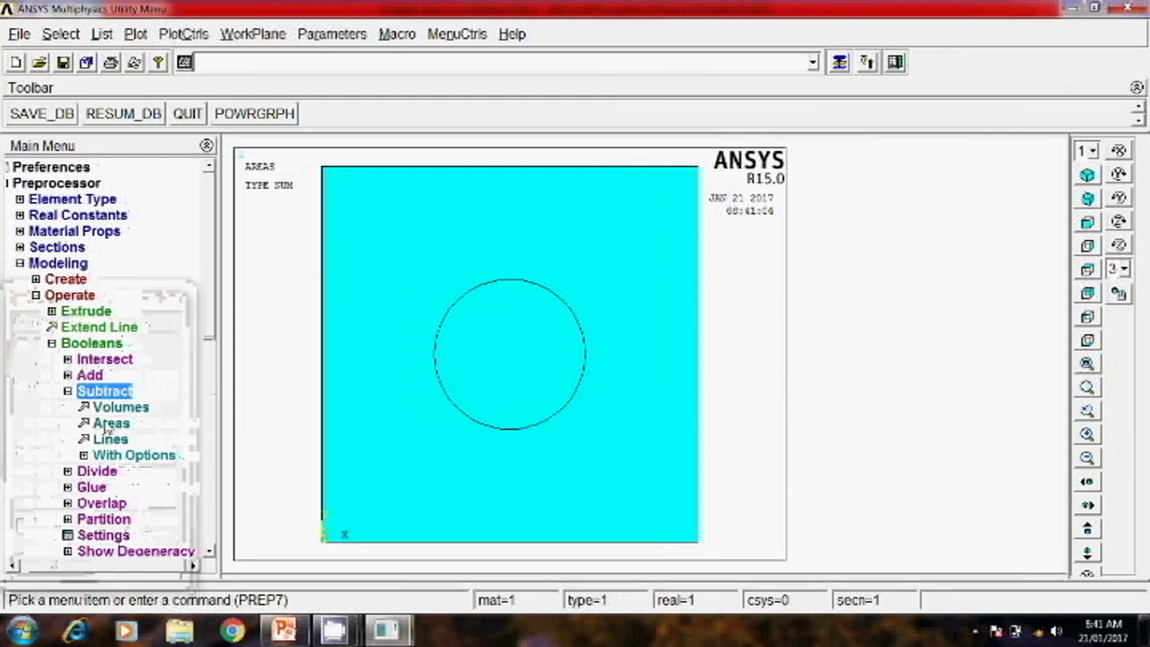
pyautogui.click(108, 424)
pyautogui.click(352, 371)
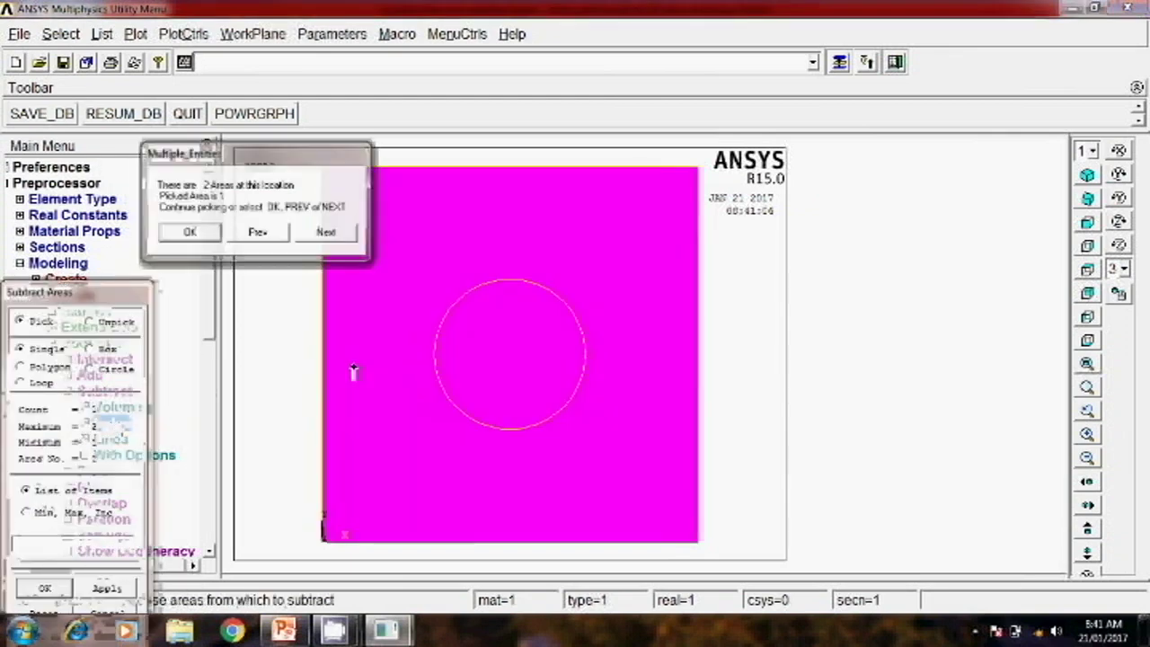
pyautogui.click(188, 232)
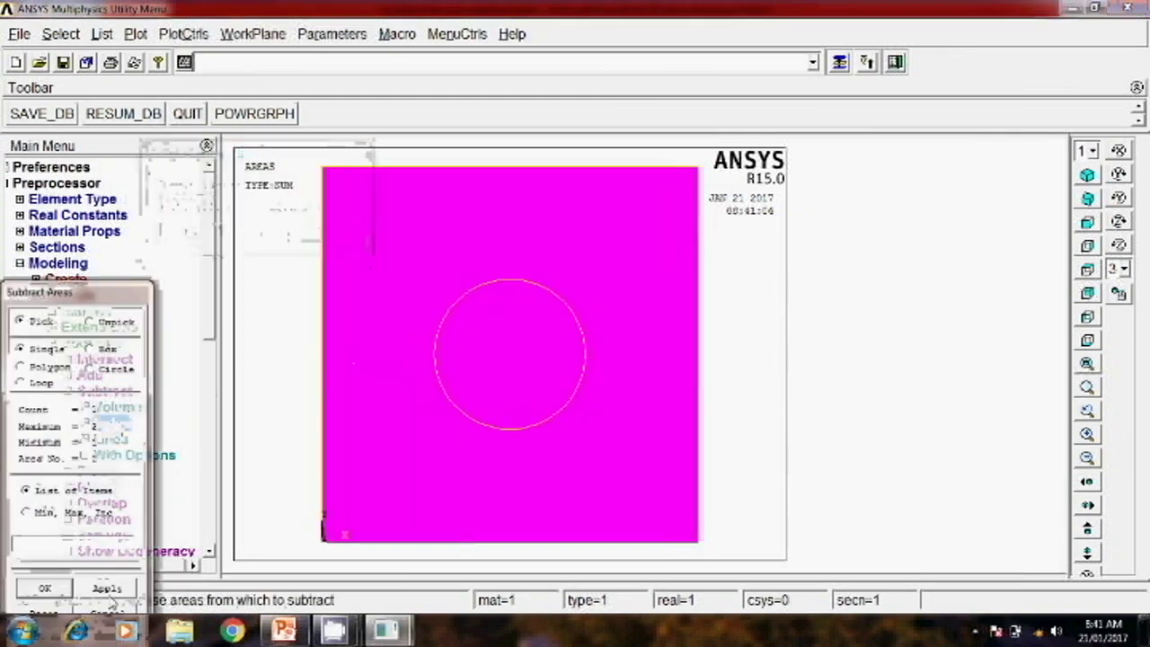
pyautogui.click(108, 590)
pyautogui.click(472, 403)
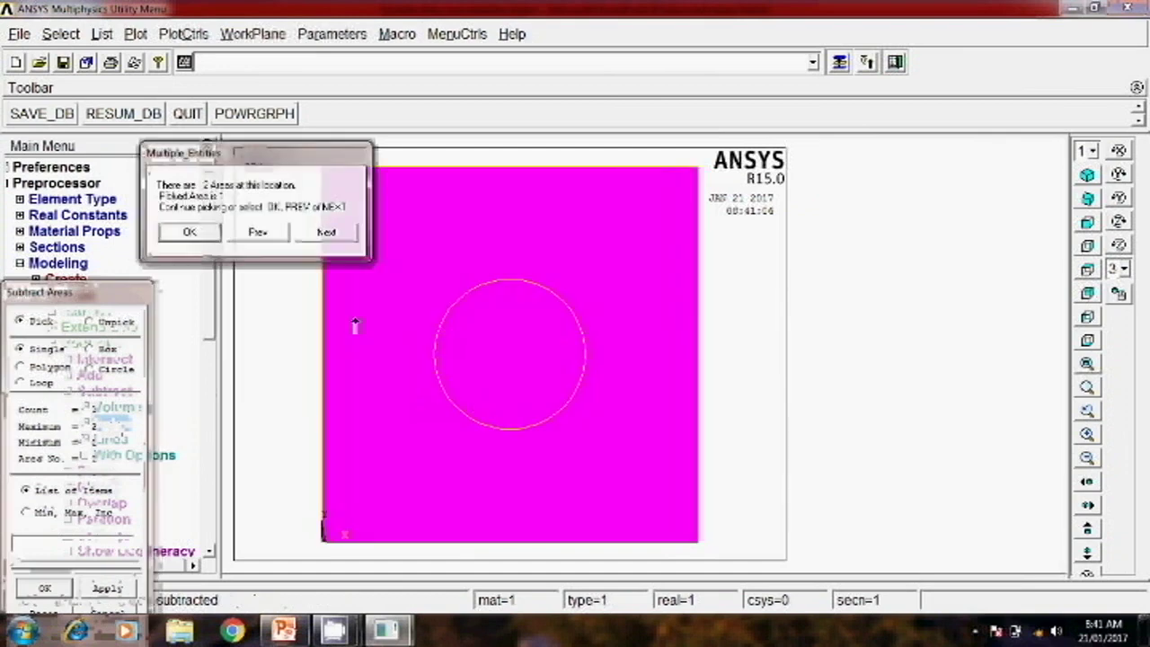
pyautogui.click(256, 233)
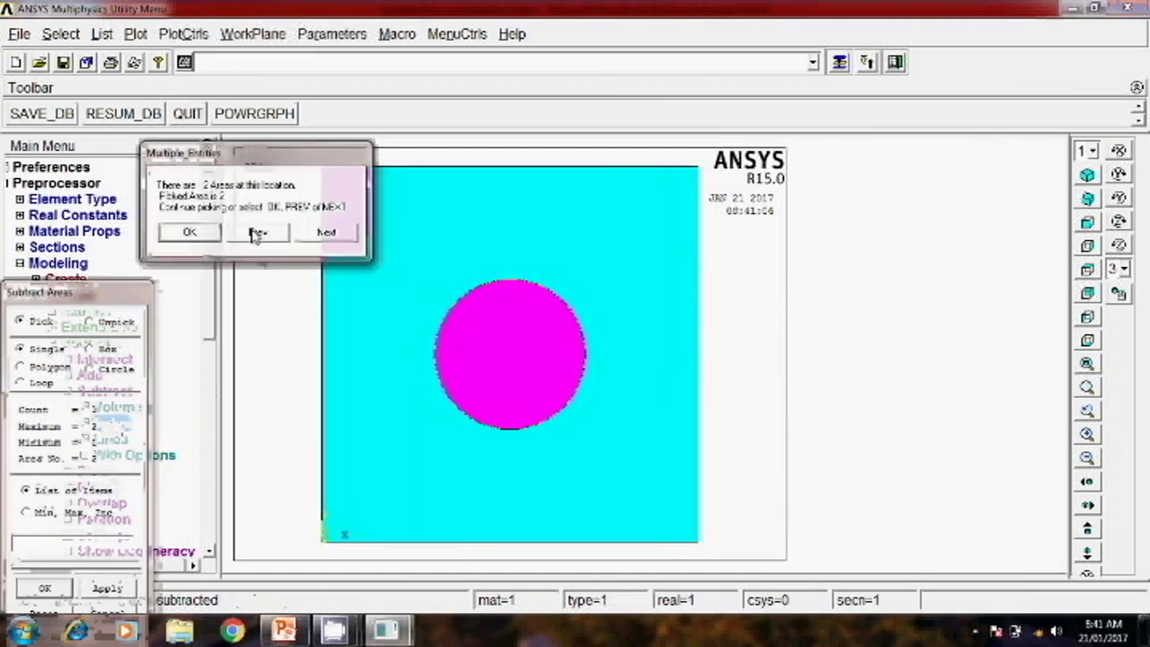
pyautogui.click(185, 233)
pyautogui.click(45, 589)
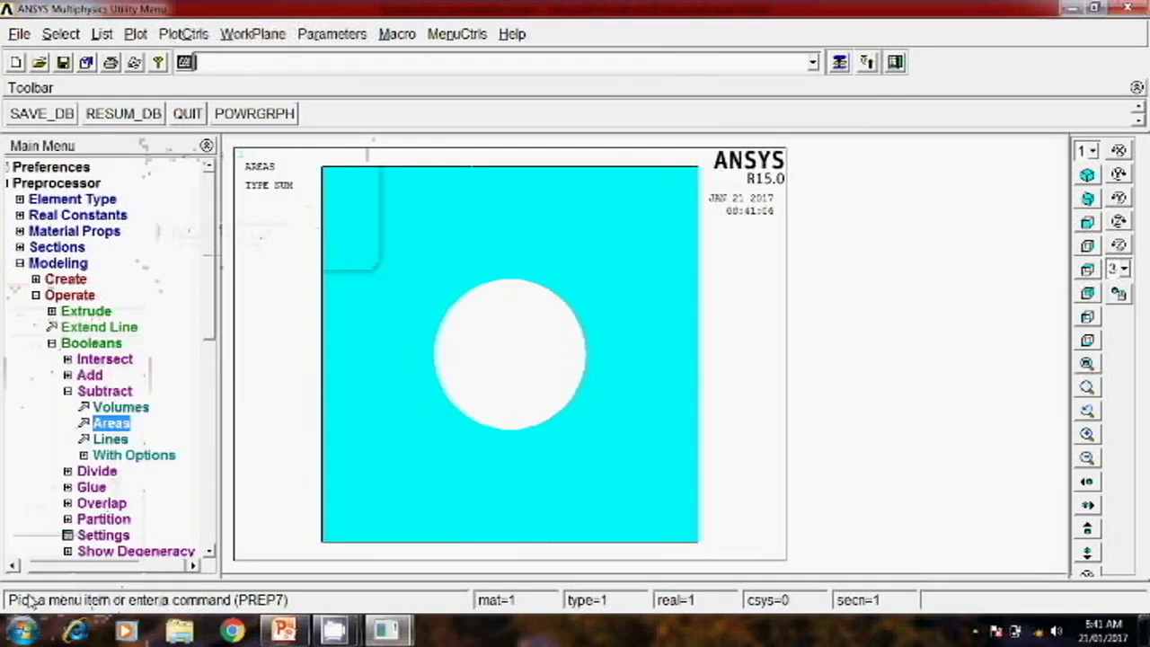
pyautogui.click(20, 262)
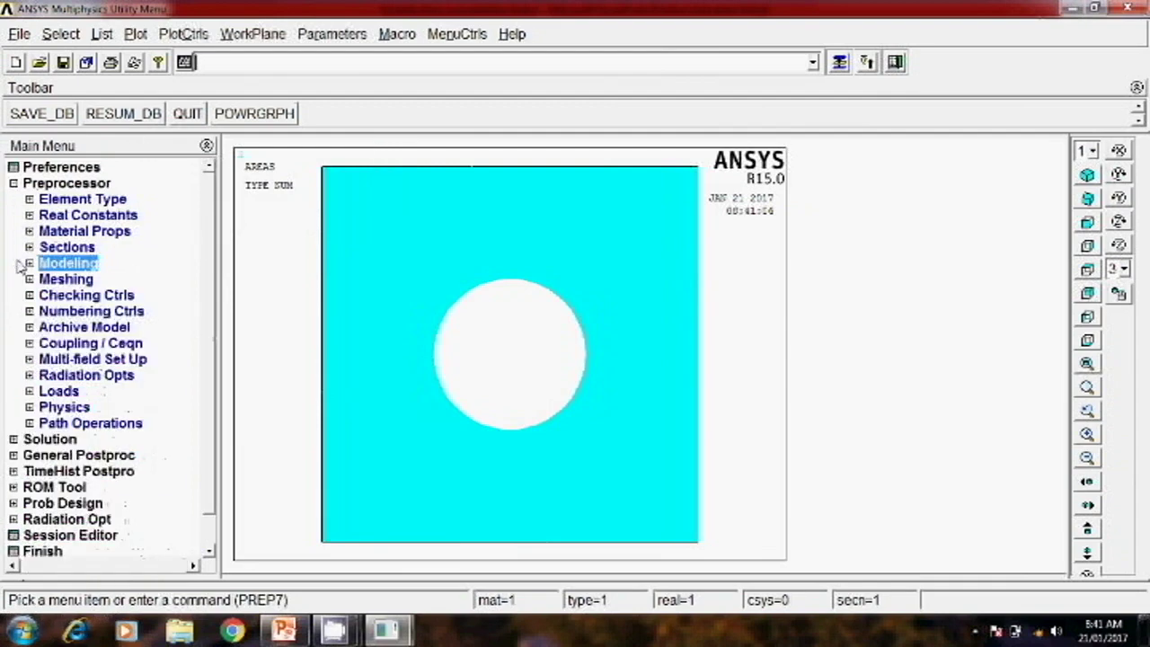
# Step: In MeshTool, assign 10 divisions to the top, right, bottom and left edges
pyautogui.click(59, 282)
pyautogui.click(70, 311)
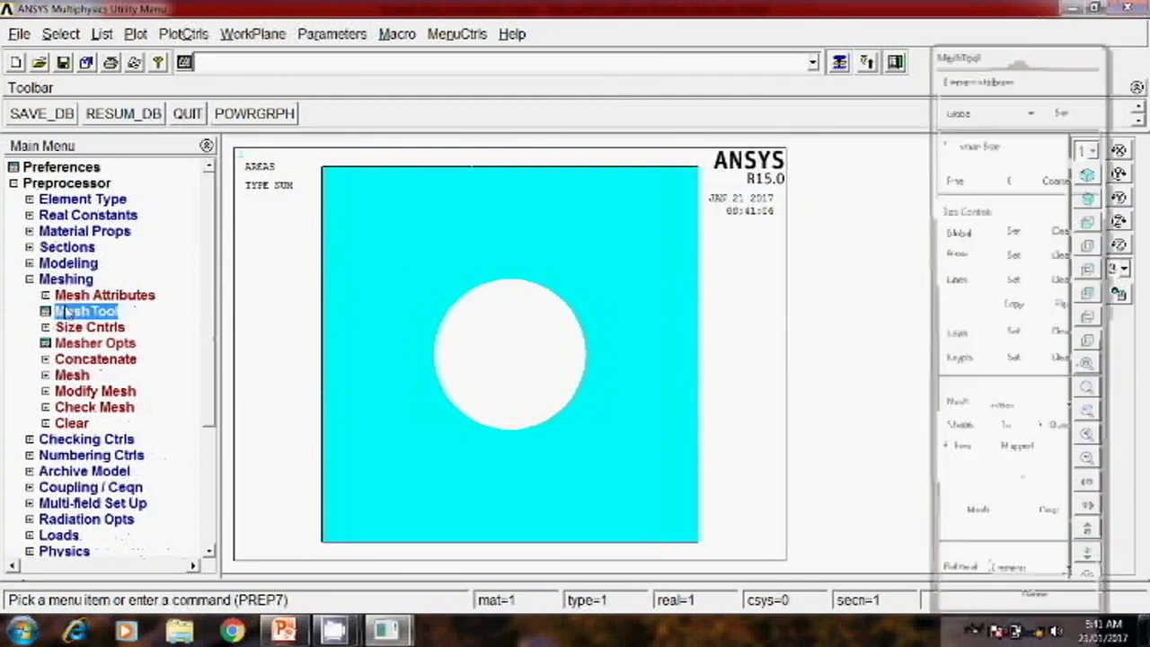
pyautogui.click(1012, 281)
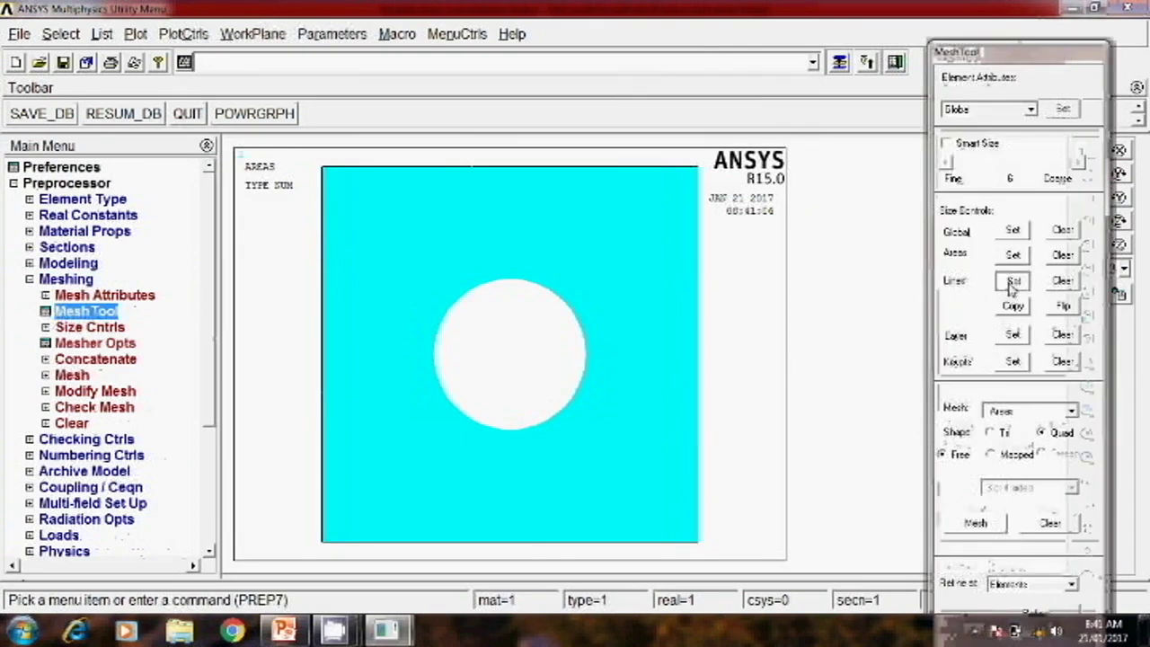
pyautogui.click(531, 171)
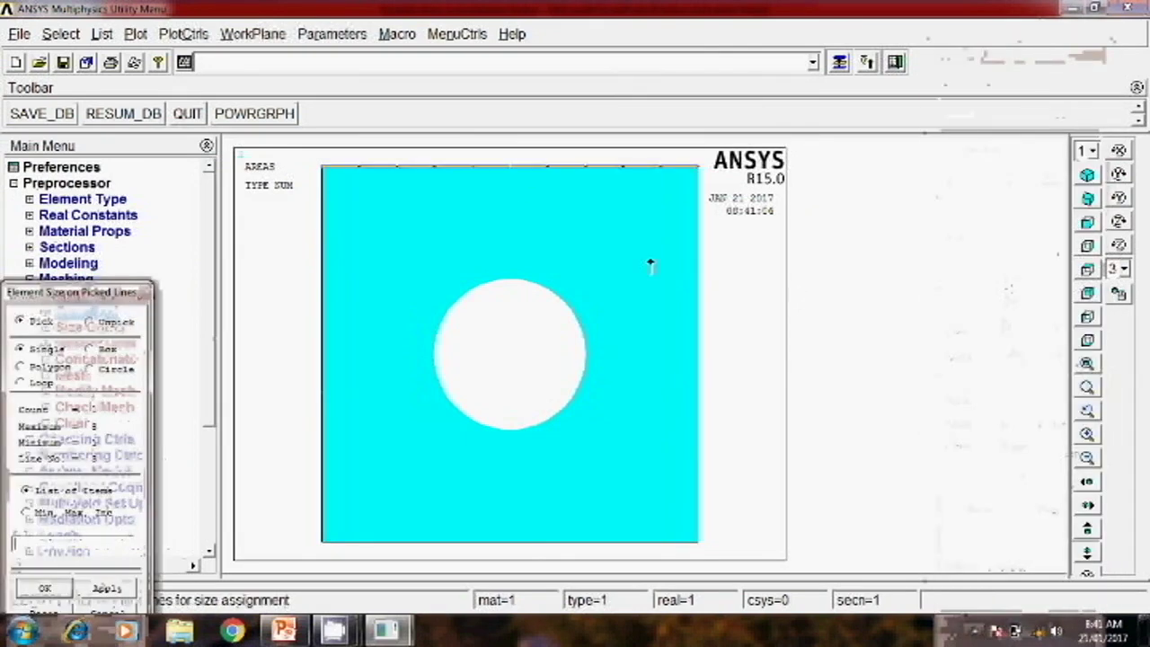
pyautogui.click(683, 316)
pyautogui.click(483, 542)
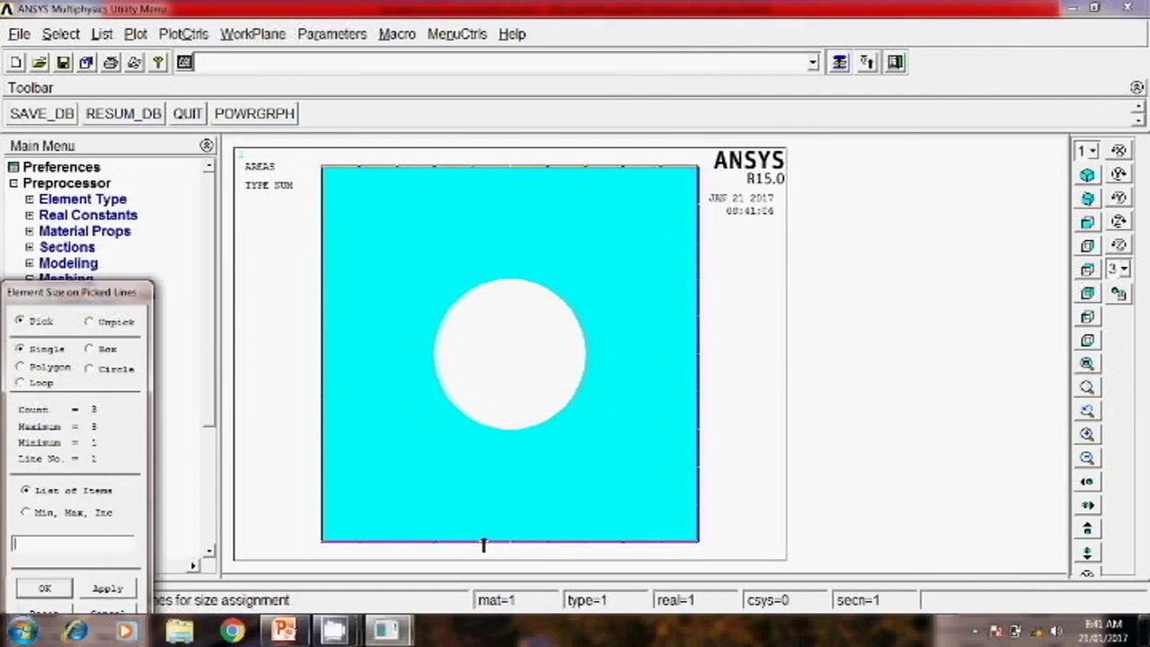
pyautogui.click(325, 437)
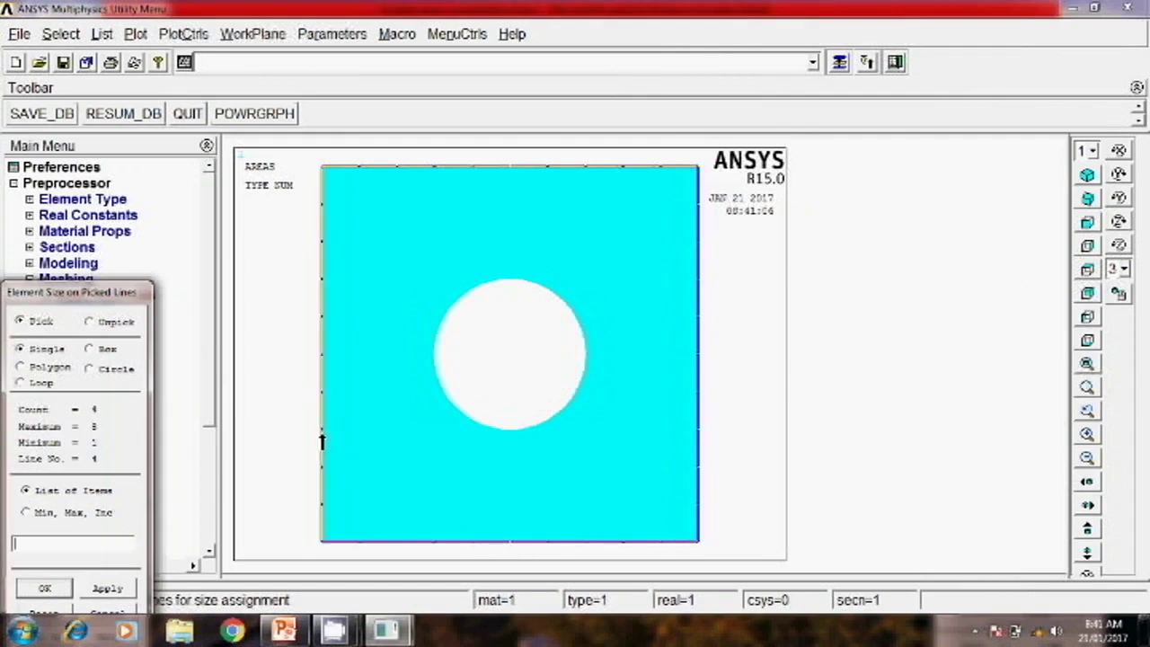
pyautogui.click(108, 588)
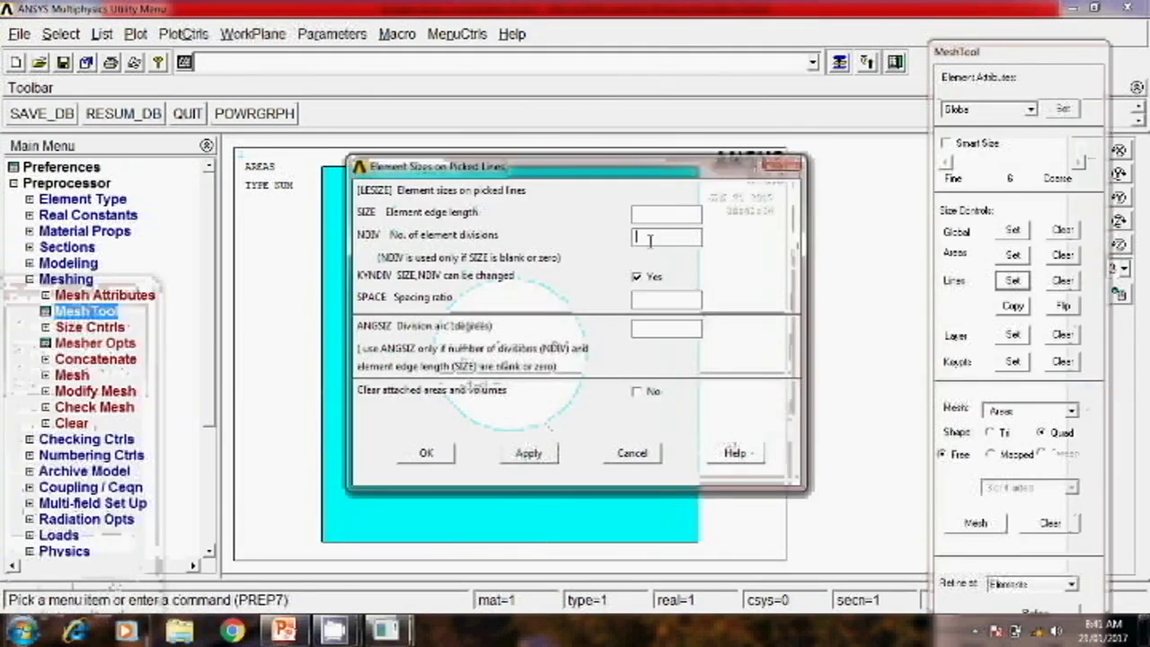
pyautogui.click(425, 453)
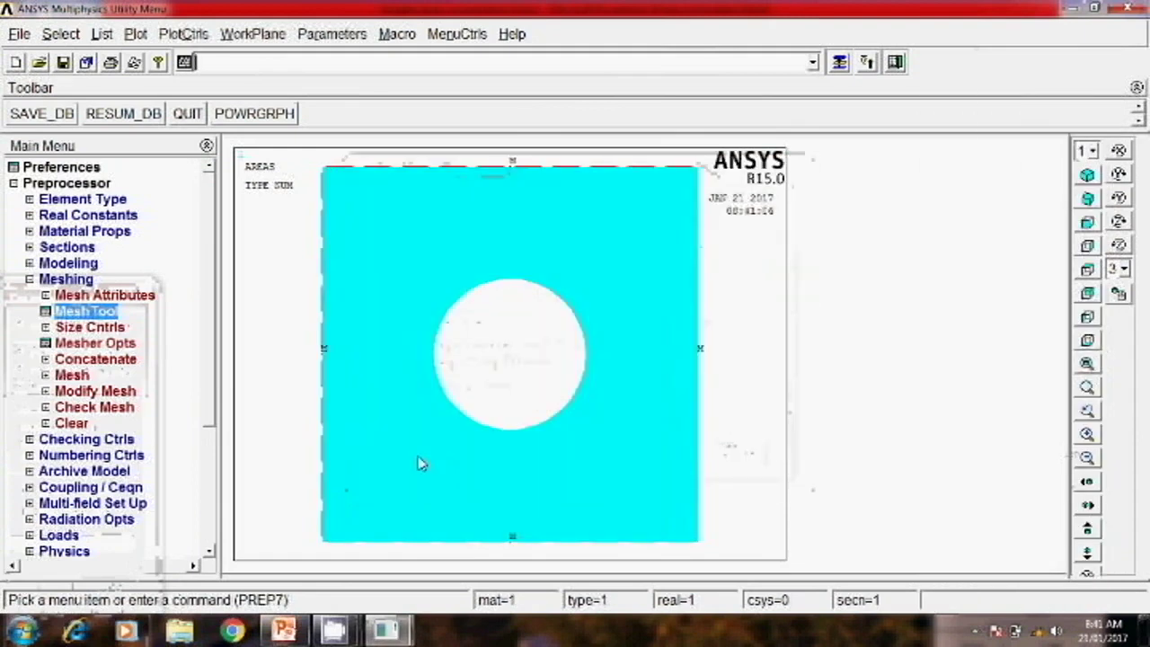
pyautogui.click(72, 312)
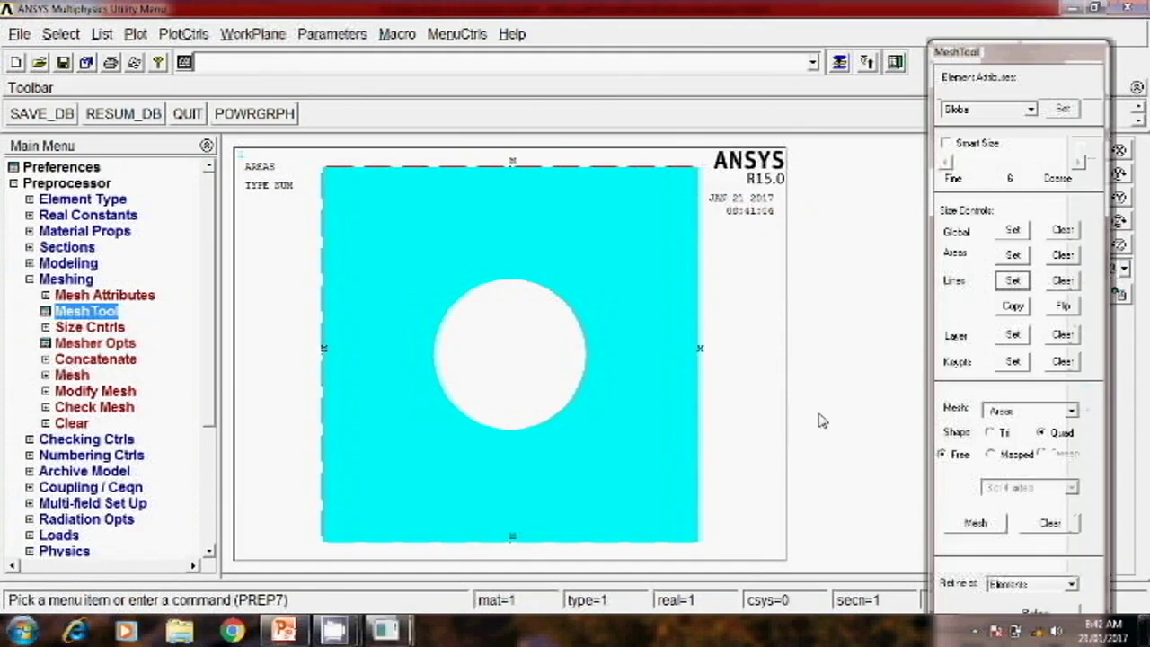
pyautogui.click(976, 514)
# Step: Free-mesh the picked plate area with quadrilateral elements
pyautogui.click(646, 476)
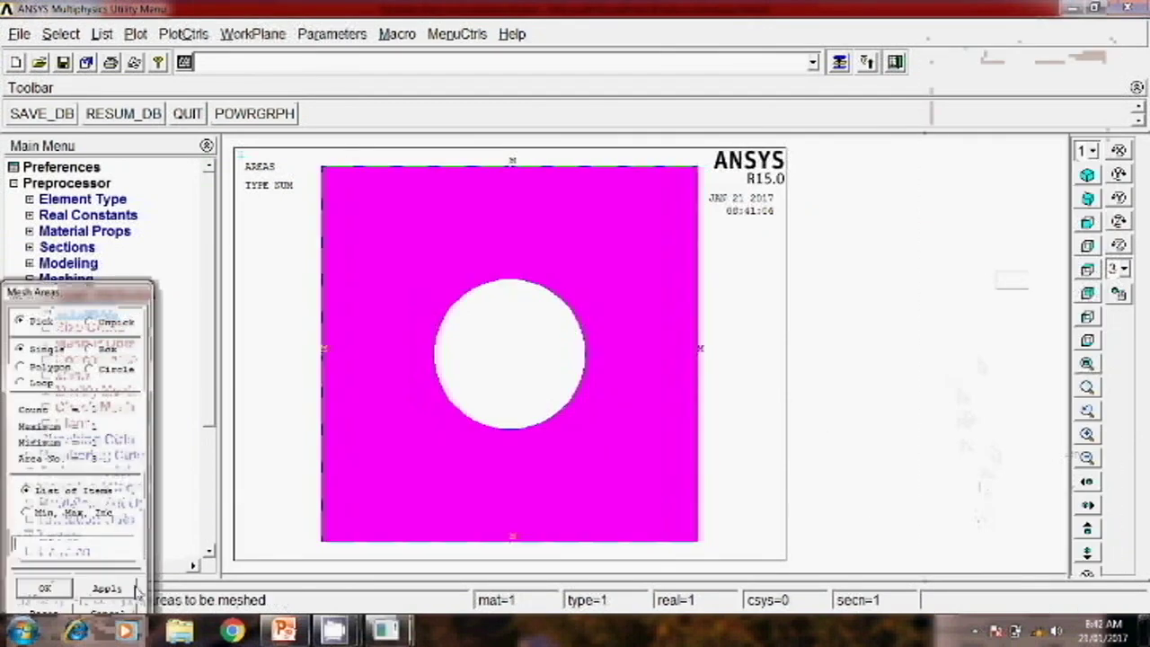
pyautogui.click(123, 589)
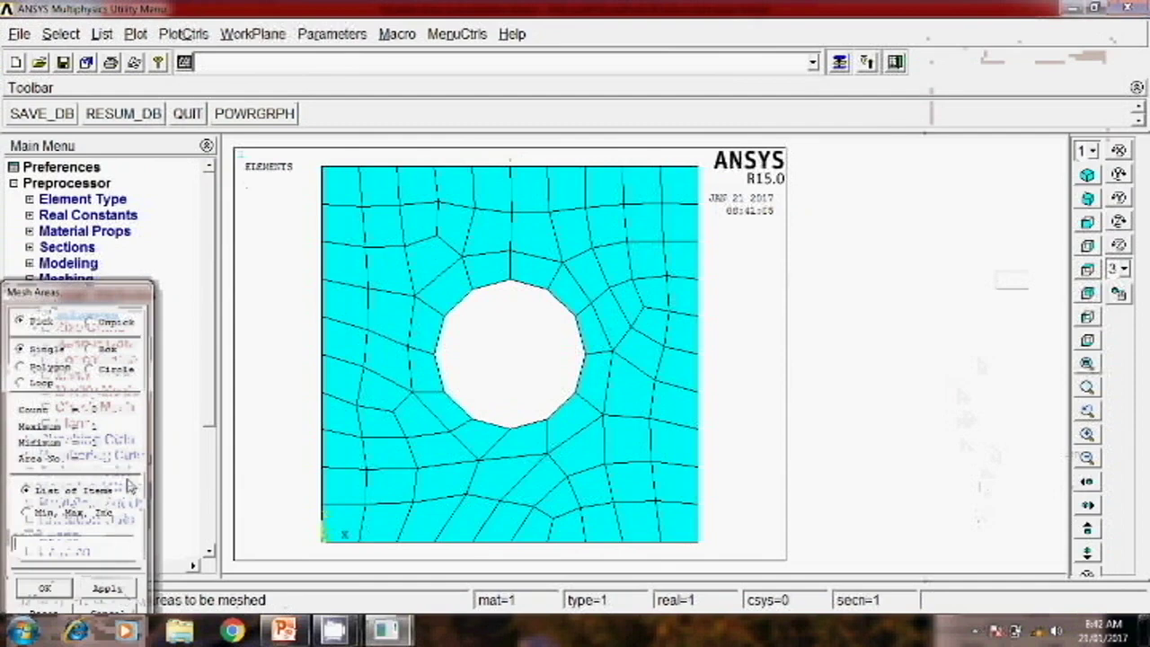
pyautogui.click(42, 587)
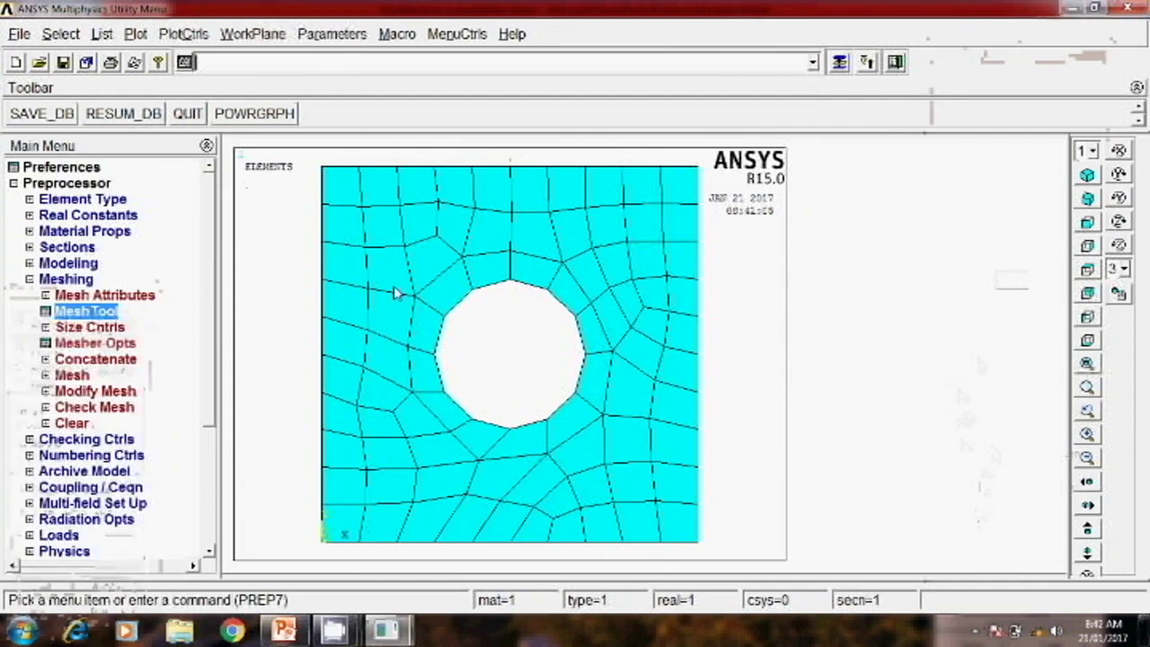
pyautogui.click(108, 311)
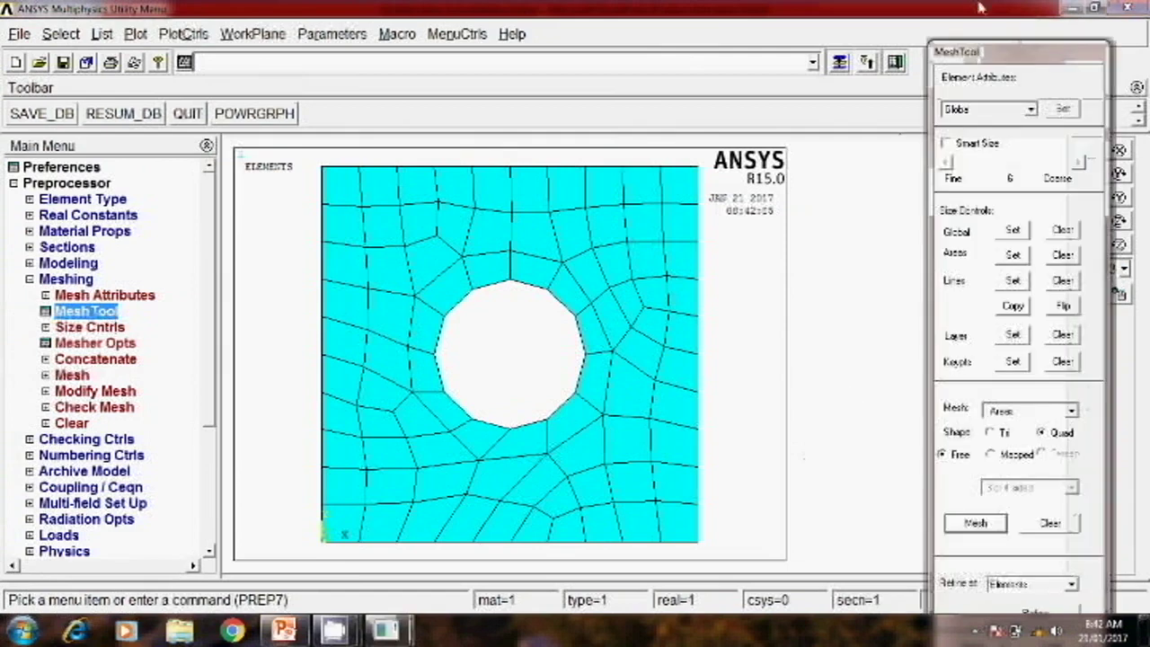
# Step: Refine the mesh over the plate area at refinement level 2
pyautogui.moveTo(980, 7); pyautogui.dragTo(989, 7)
pyautogui.click(1028, 542)
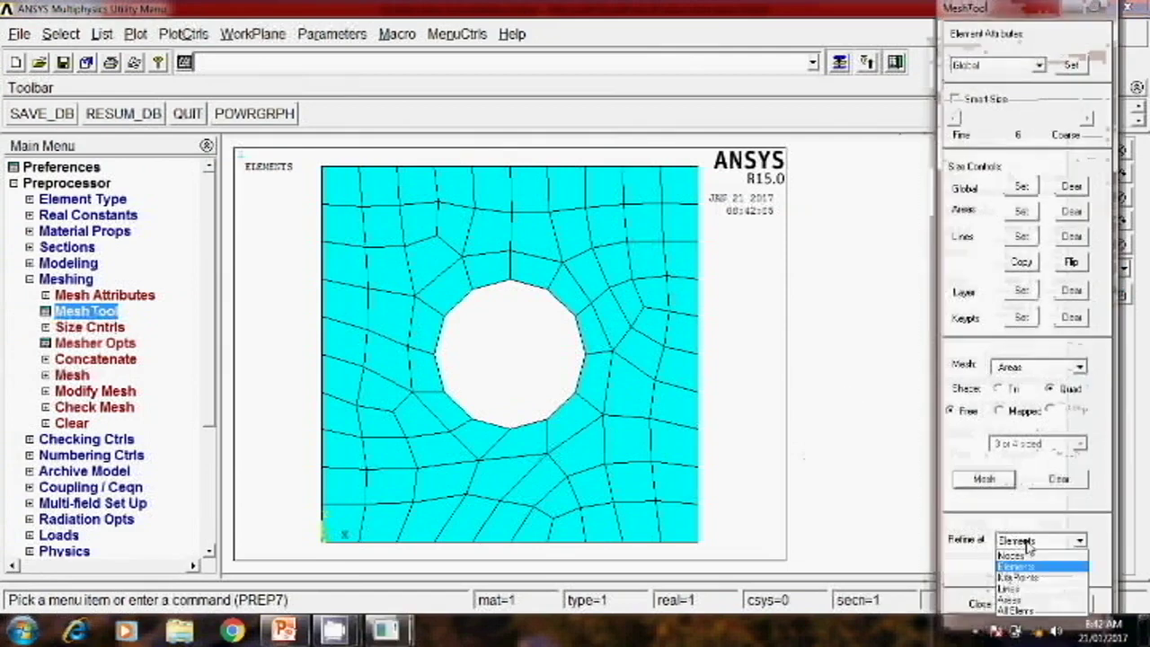
pyautogui.click(1011, 598)
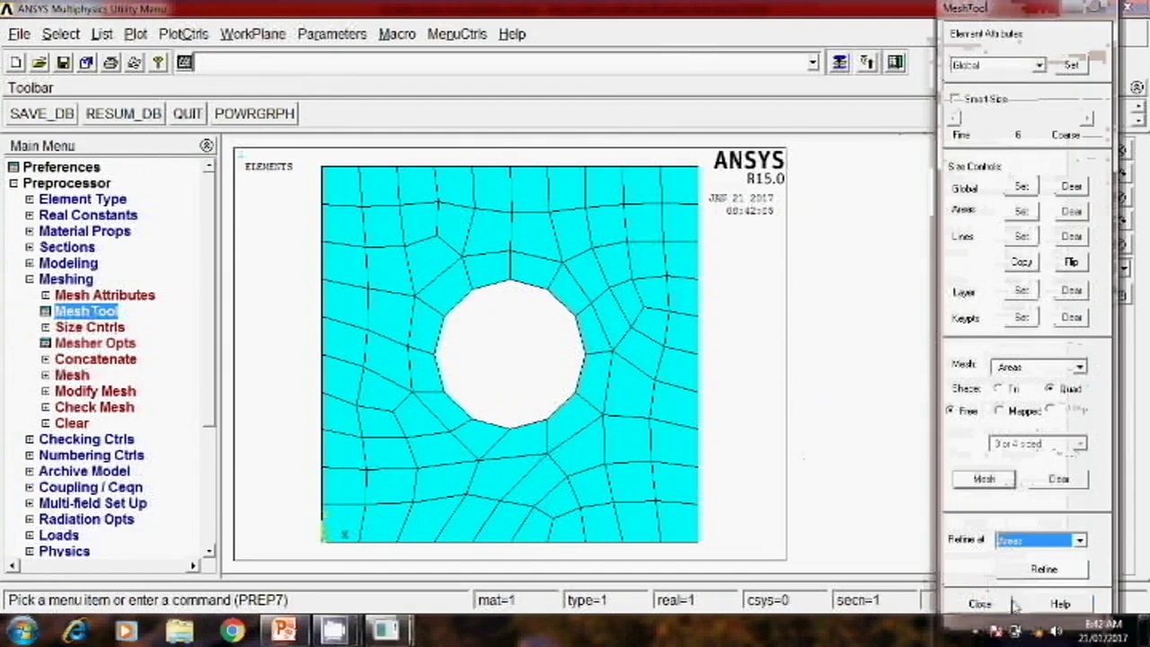
pyautogui.click(1041, 570)
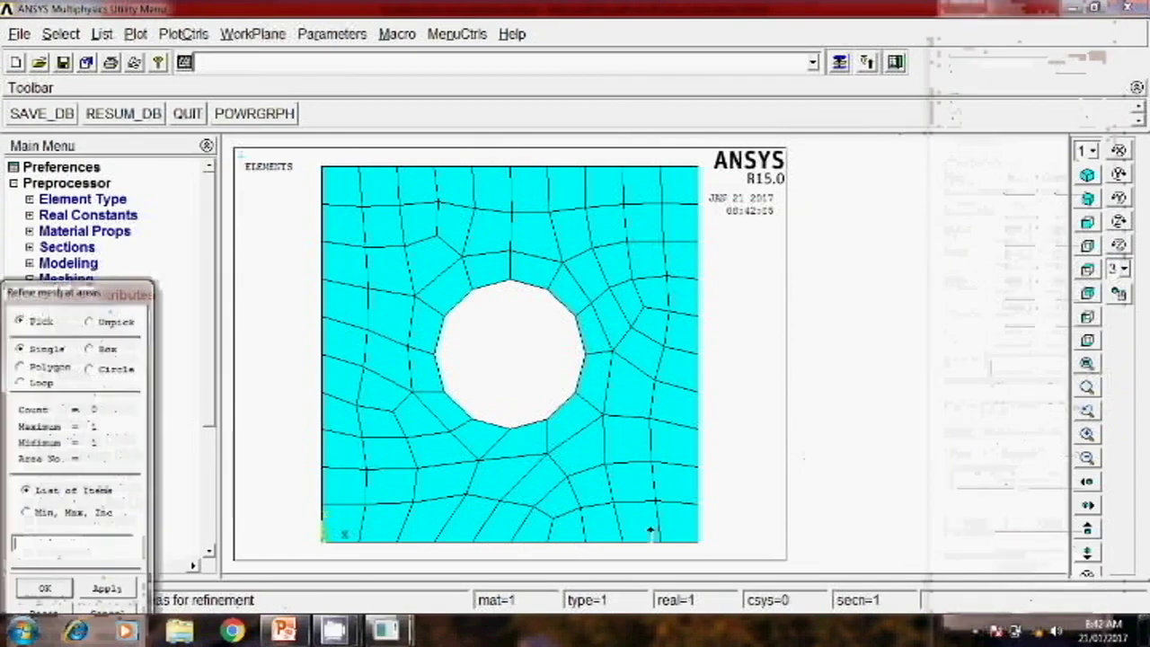
pyautogui.click(650, 531)
pyautogui.click(65, 590)
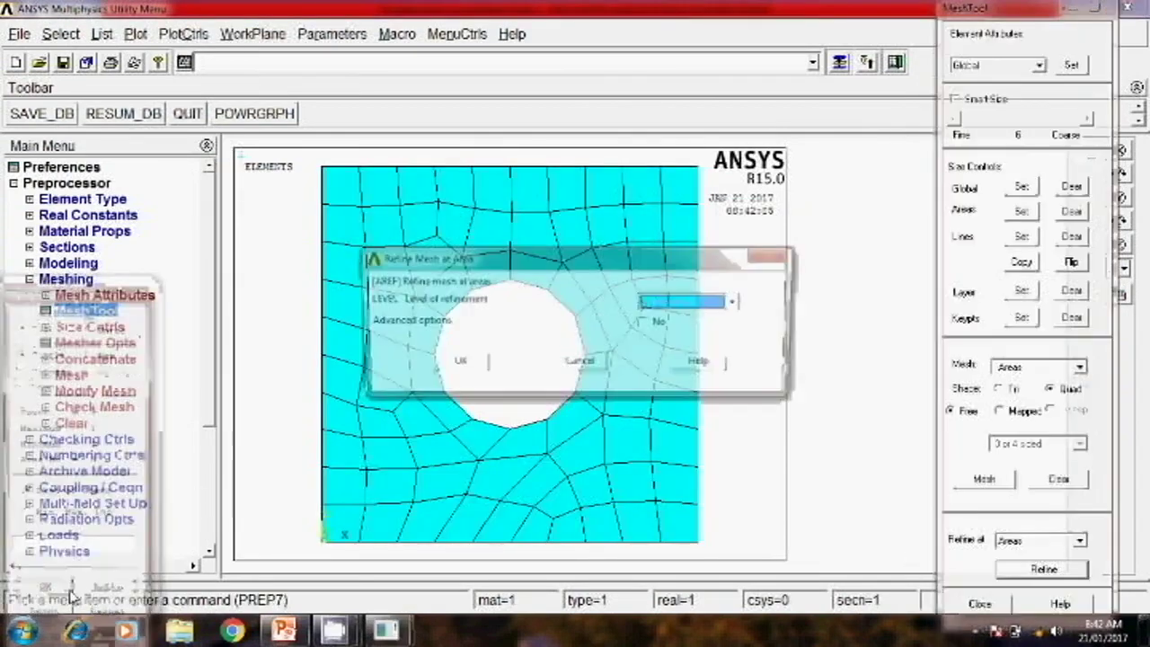
pyautogui.click(716, 303)
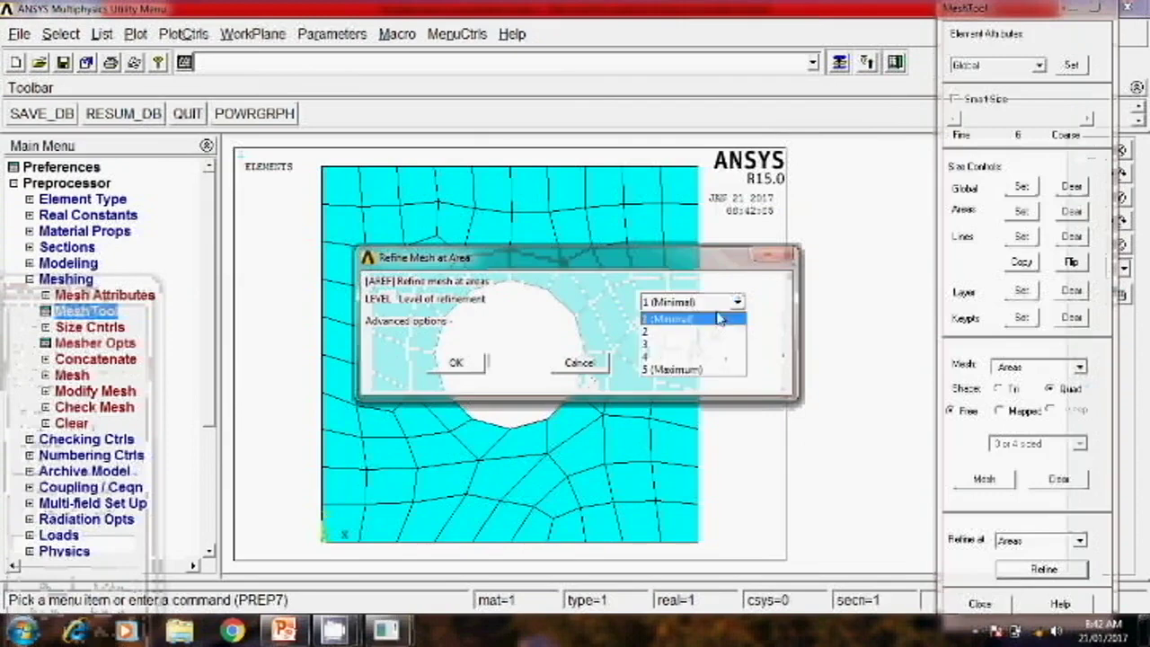
pyautogui.click(673, 332)
pyautogui.click(456, 363)
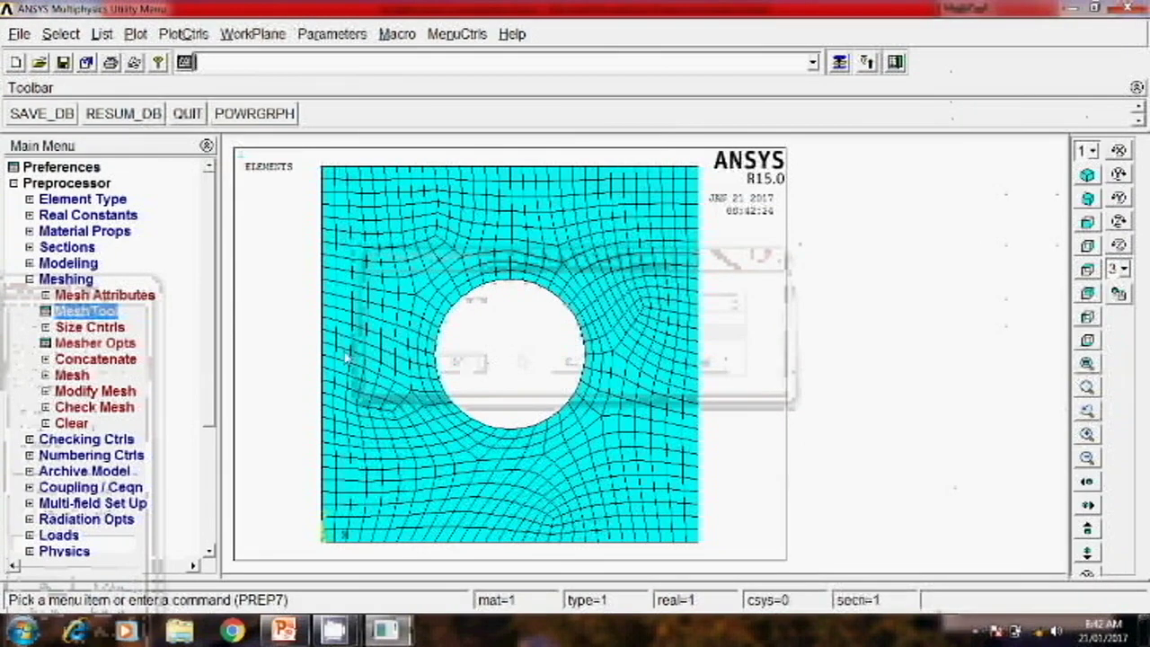
pyautogui.moveTo(210, 380); pyautogui.dragTo(209, 501)
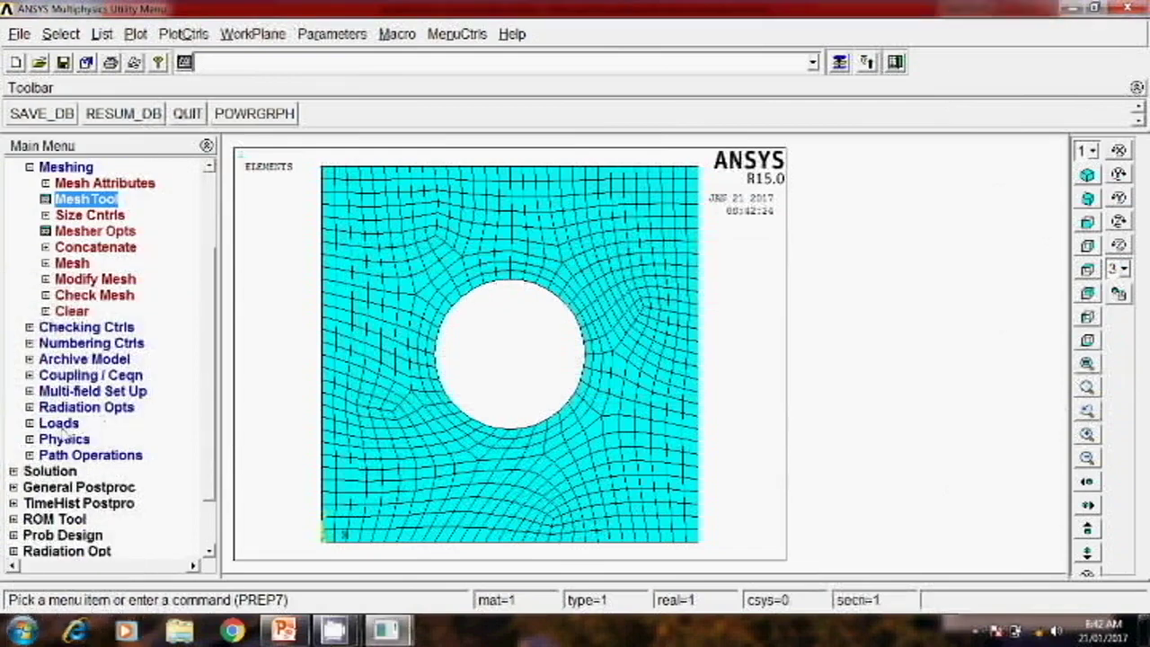
pyautogui.click(60, 424)
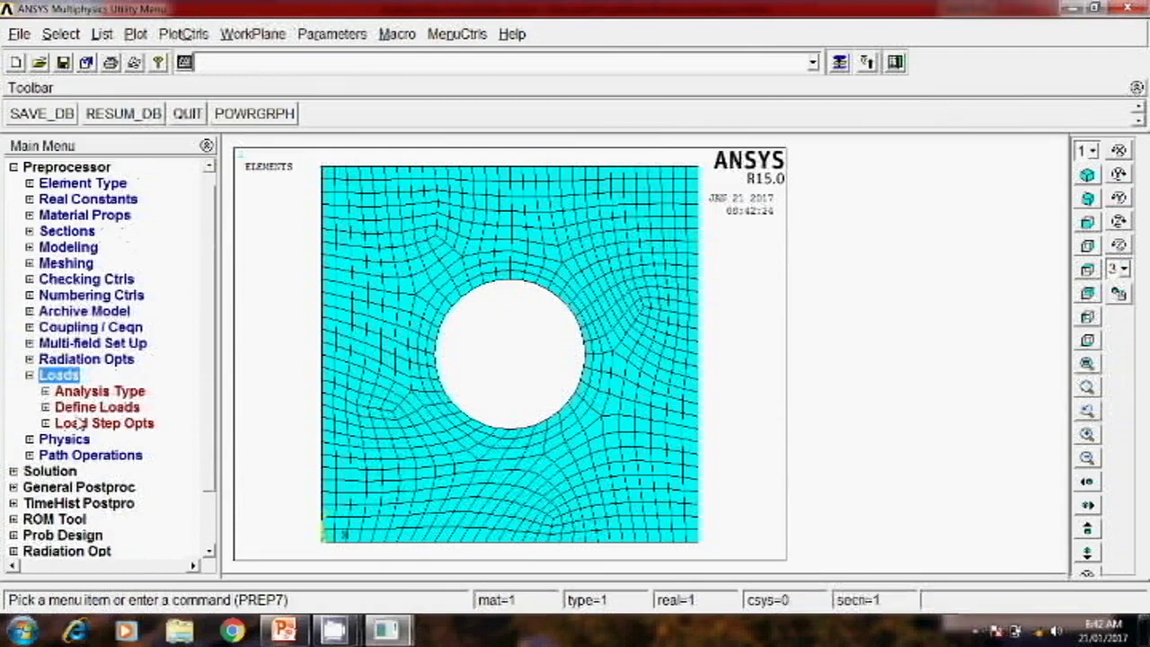
# Step: Check the boundary conditions on the PowerPoint slide and expand the Define Loads > Apply options
pyautogui.click(90, 407)
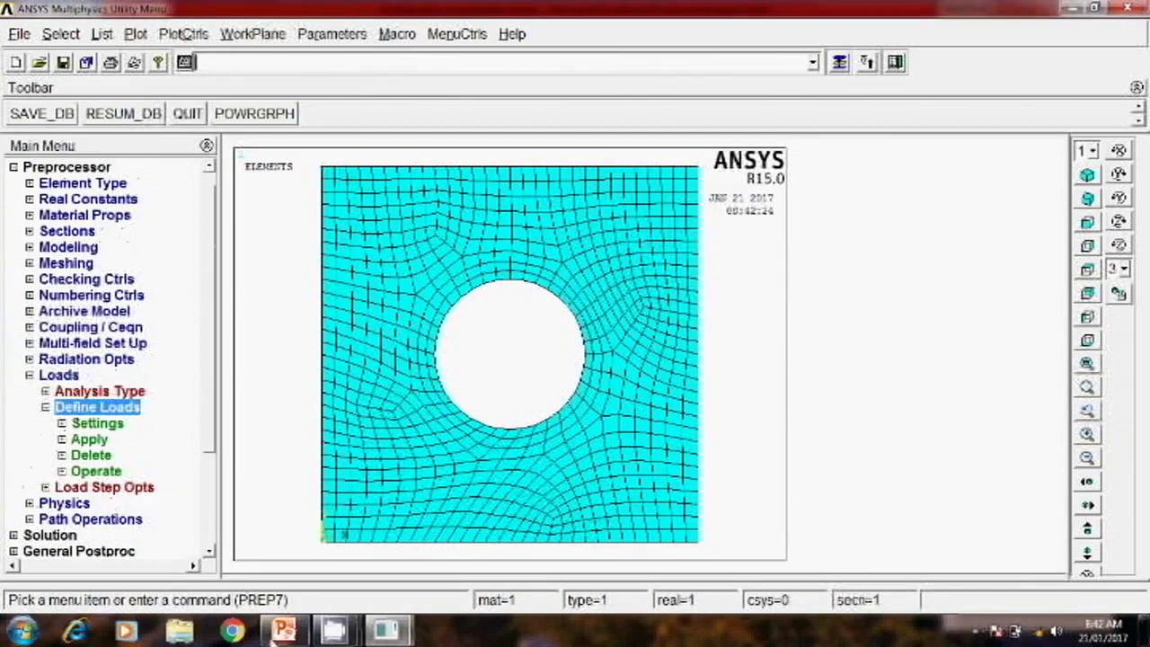
pyautogui.click(284, 631)
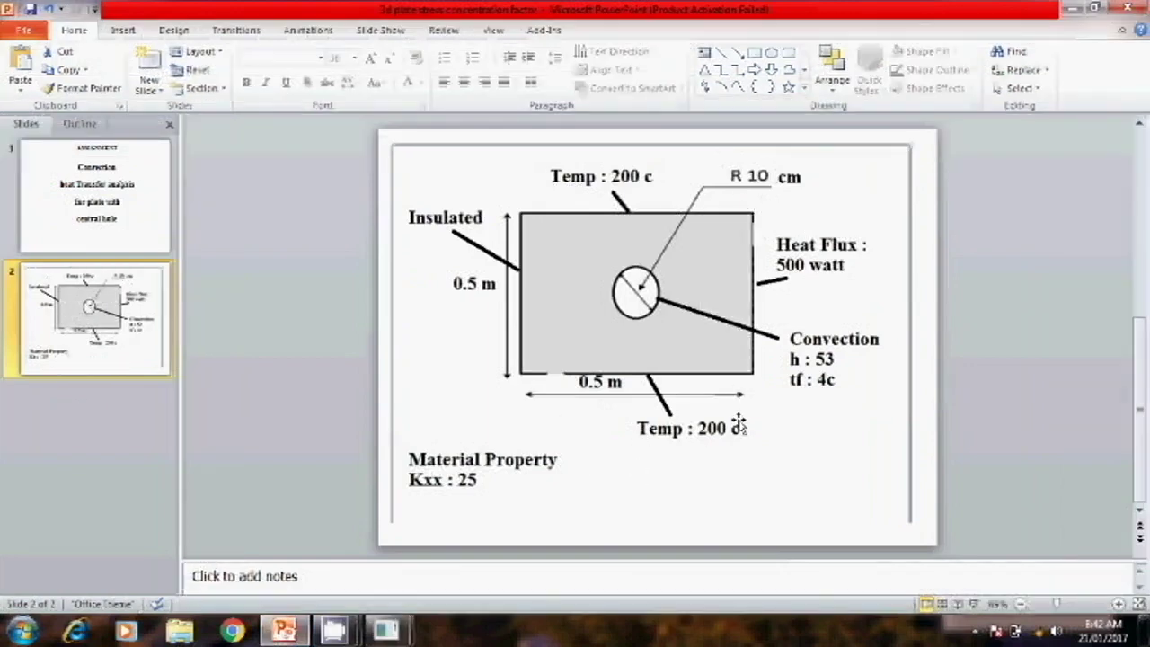
pyautogui.moveTo(386, 631)
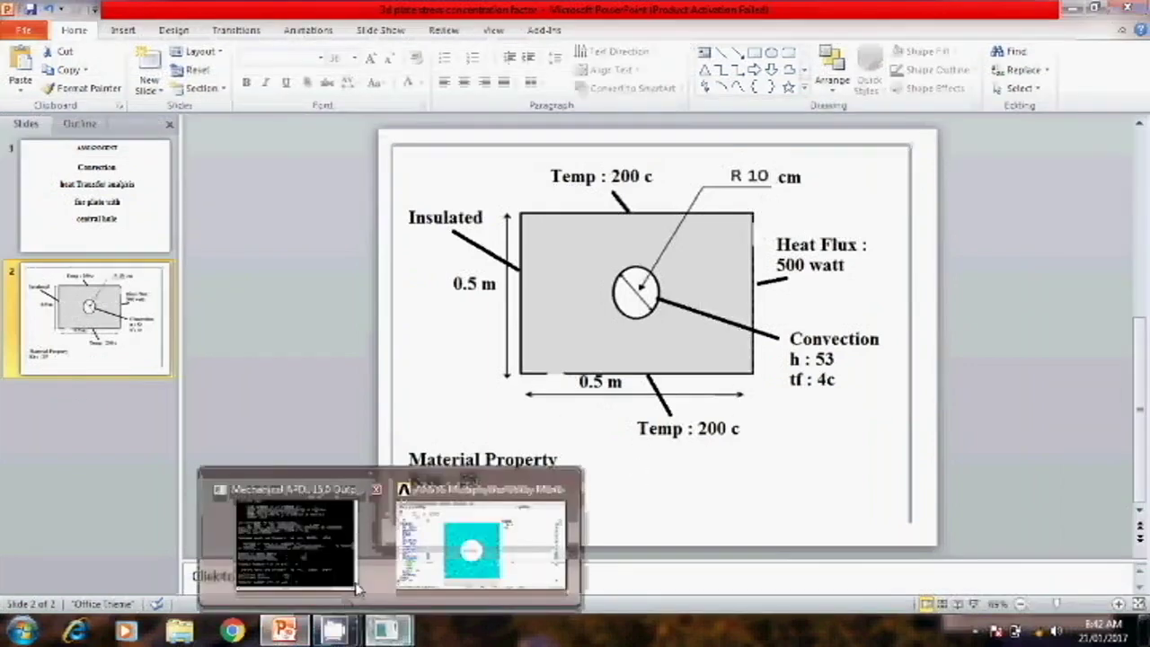
pyautogui.click(453, 529)
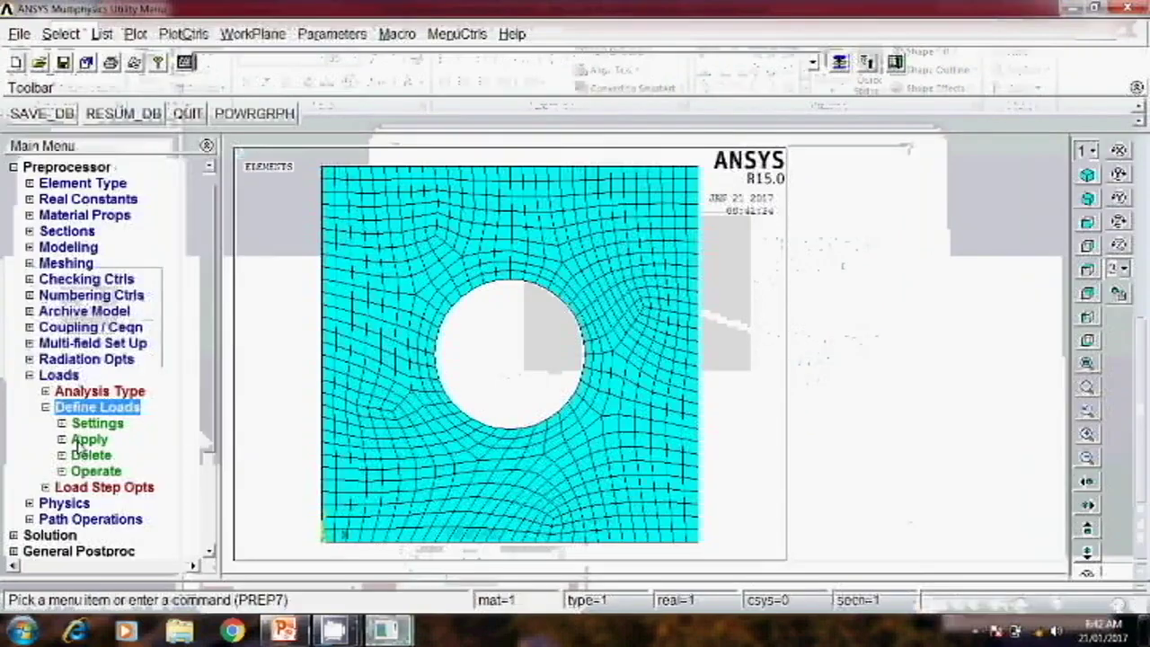
pyautogui.click(79, 440)
# Step: Apply a temperature of 200 on the plate's top and bottom edge lines
pyautogui.click(110, 455)
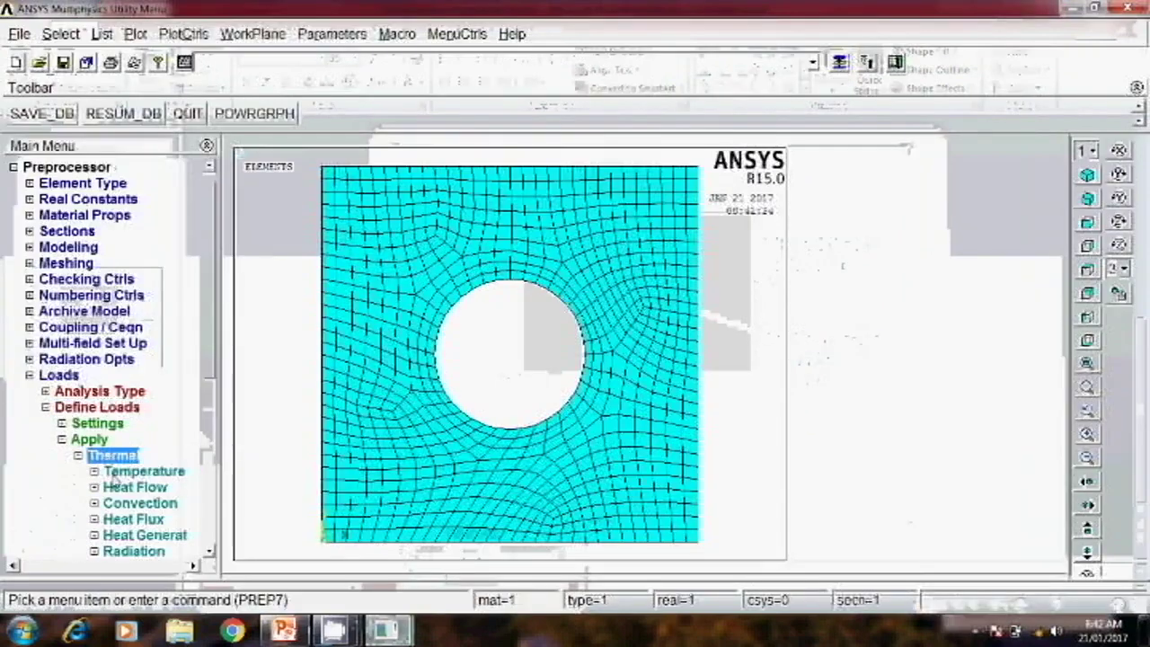
pyautogui.click(115, 473)
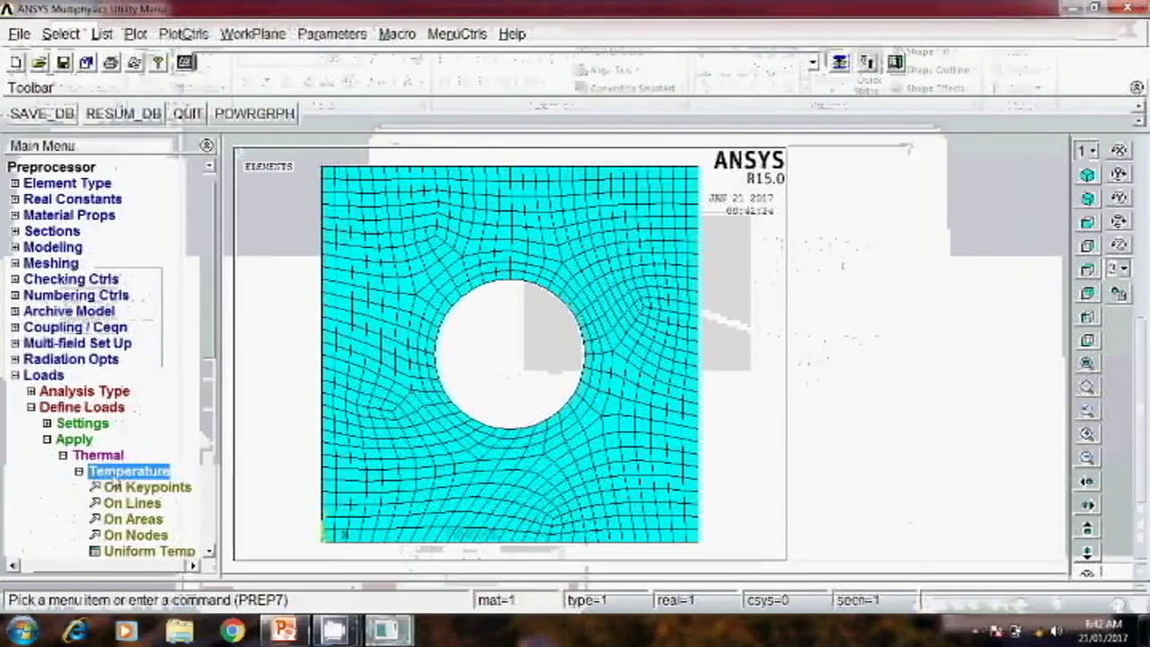
pyautogui.click(131, 502)
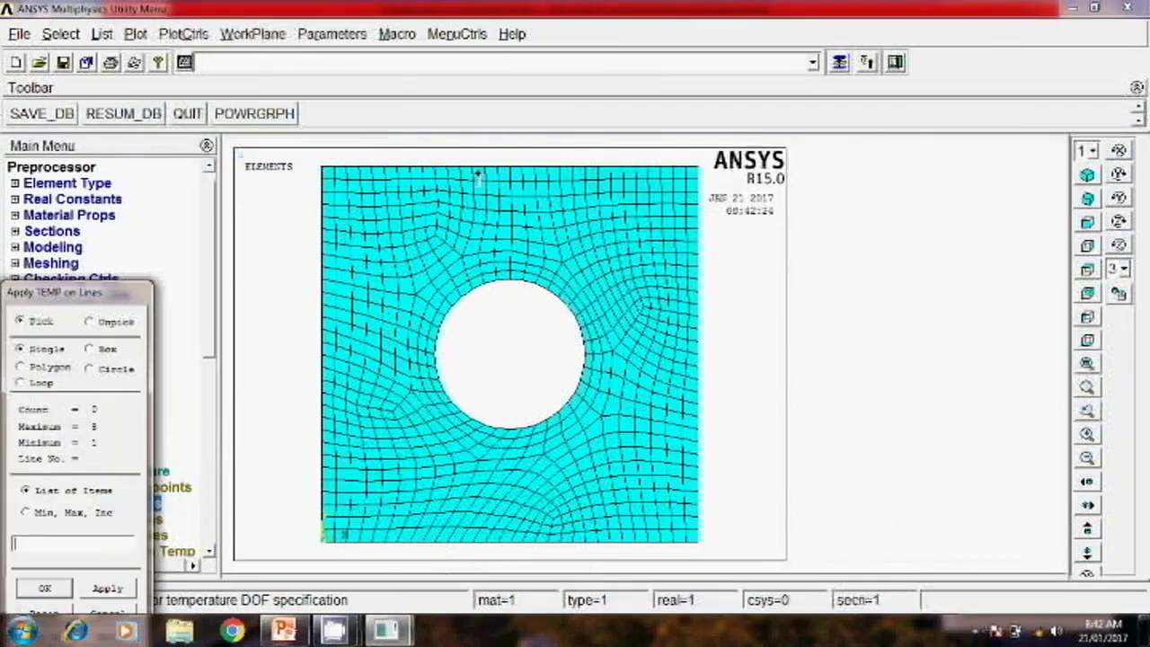
pyautogui.click(477, 172)
pyautogui.click(463, 542)
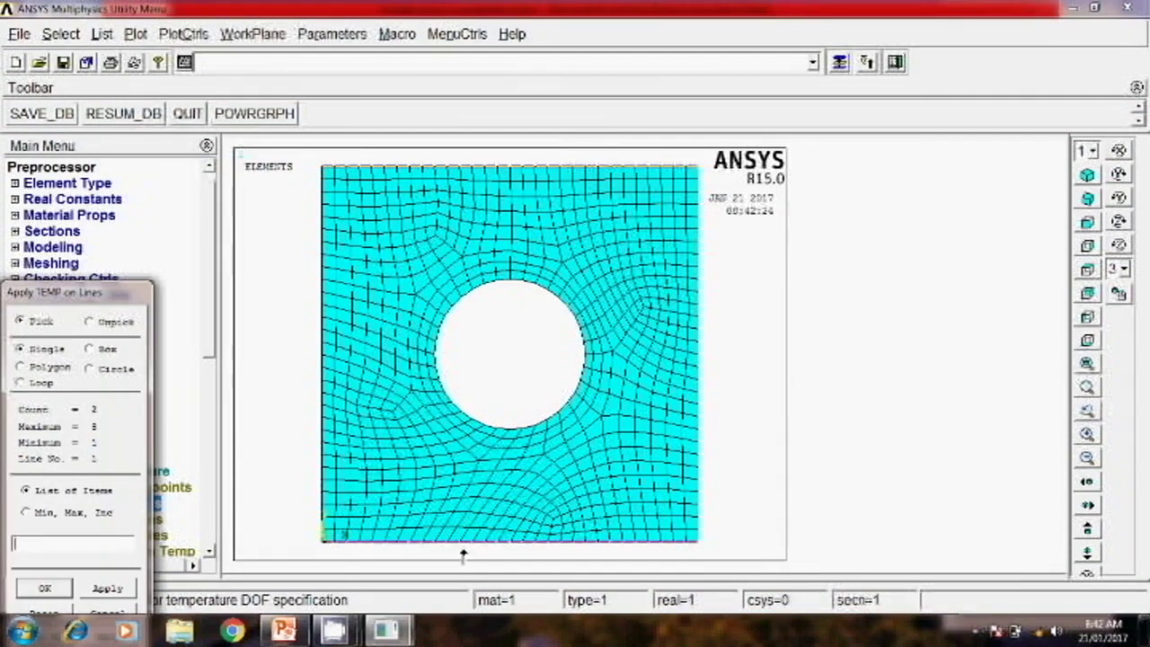
pyautogui.click(44, 587)
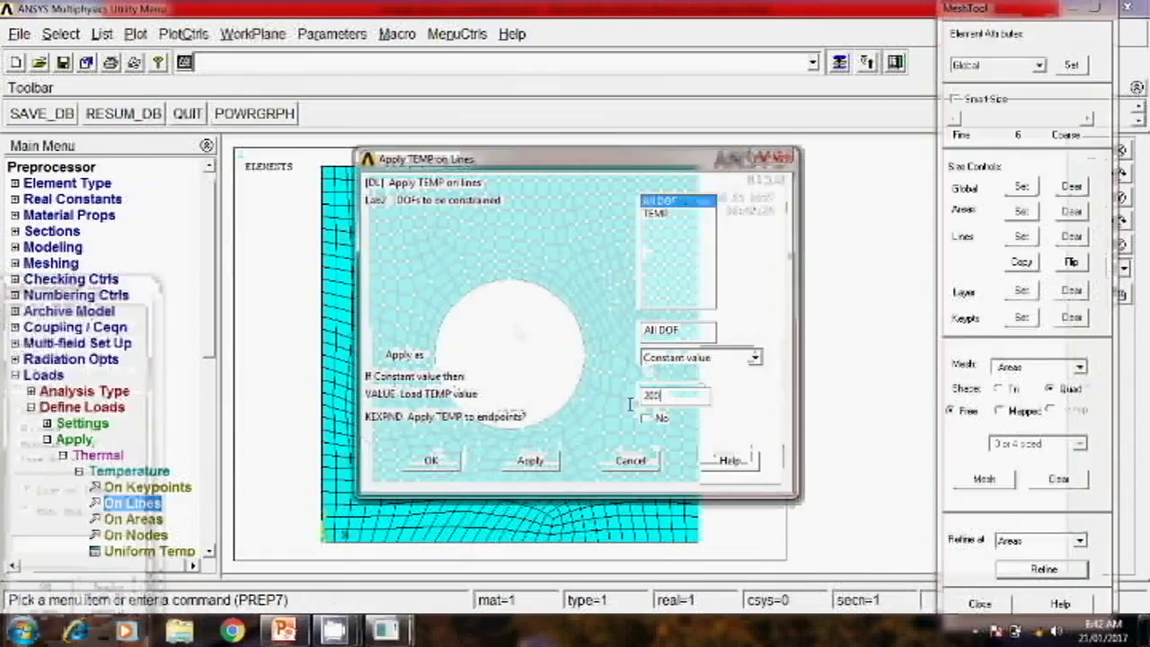
pyautogui.click(432, 461)
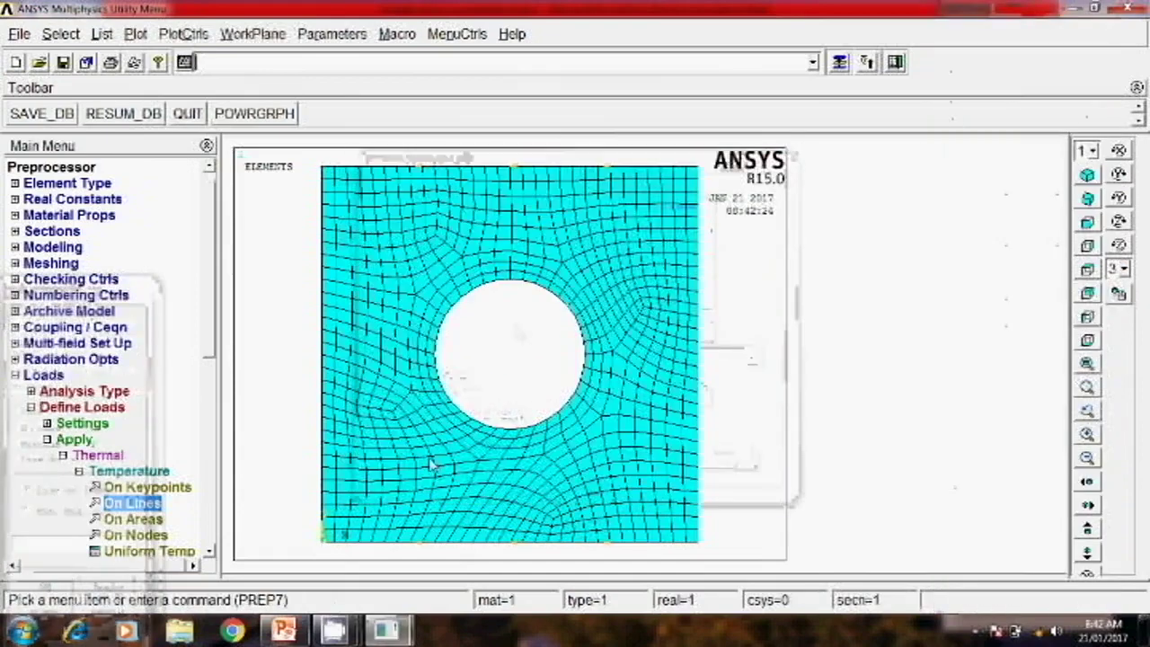
pyautogui.click(77, 473)
# Step: Apply a constant heat flux of 500 to the plate's right edge line
pyautogui.click(117, 519)
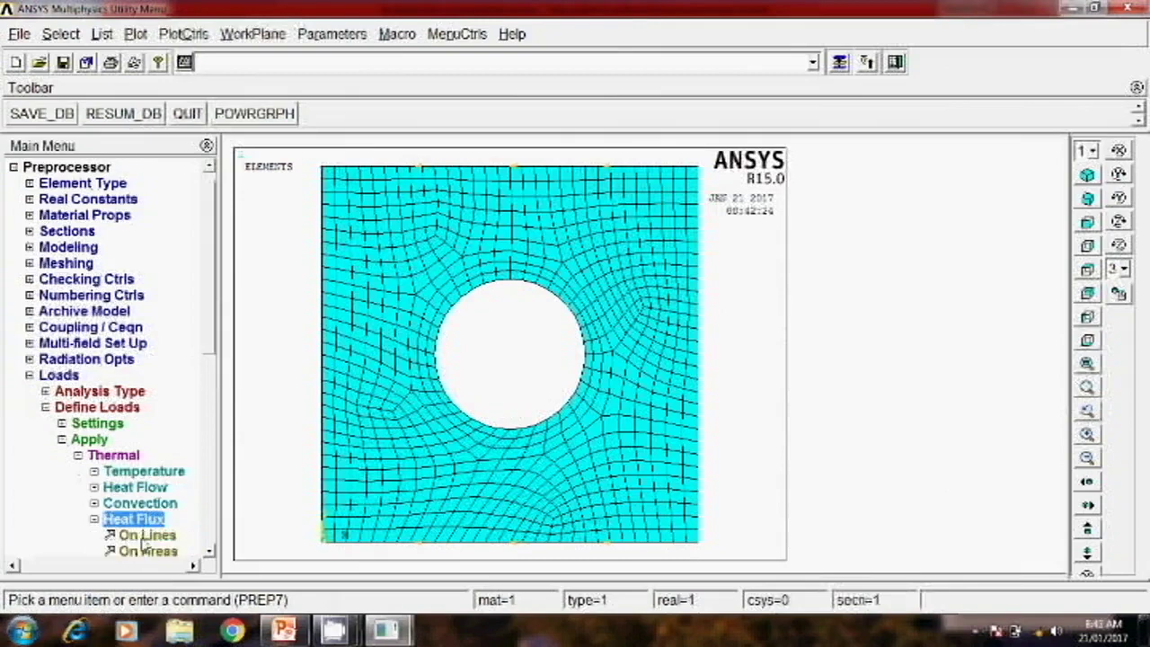
pyautogui.click(143, 535)
pyautogui.click(699, 401)
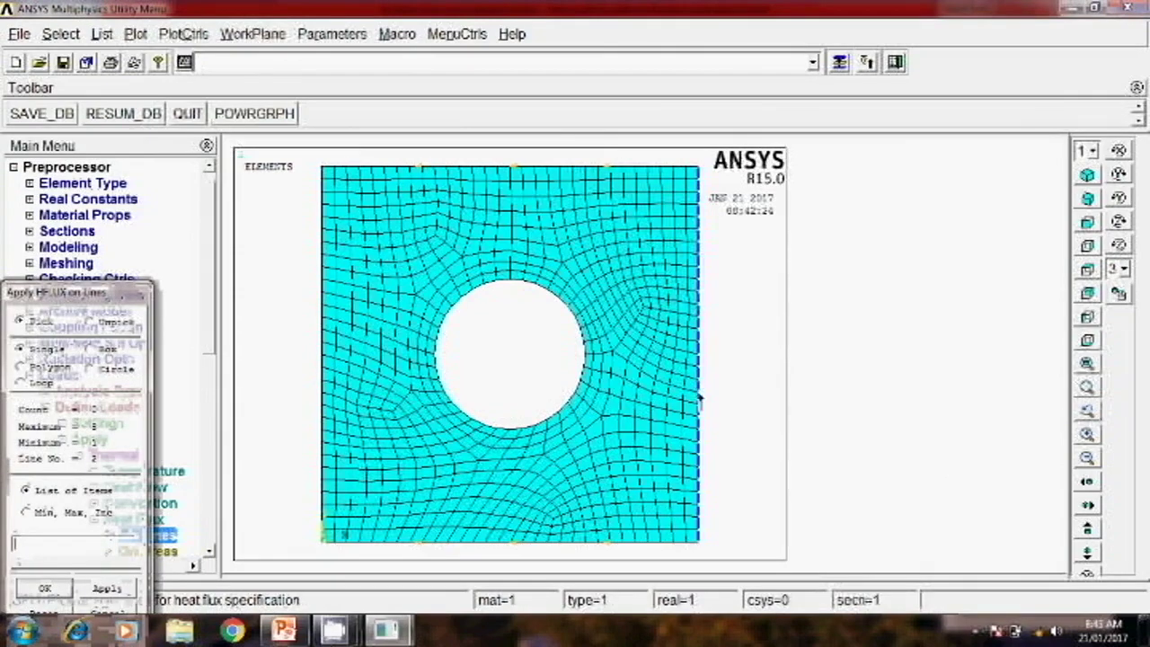
pyautogui.click(109, 590)
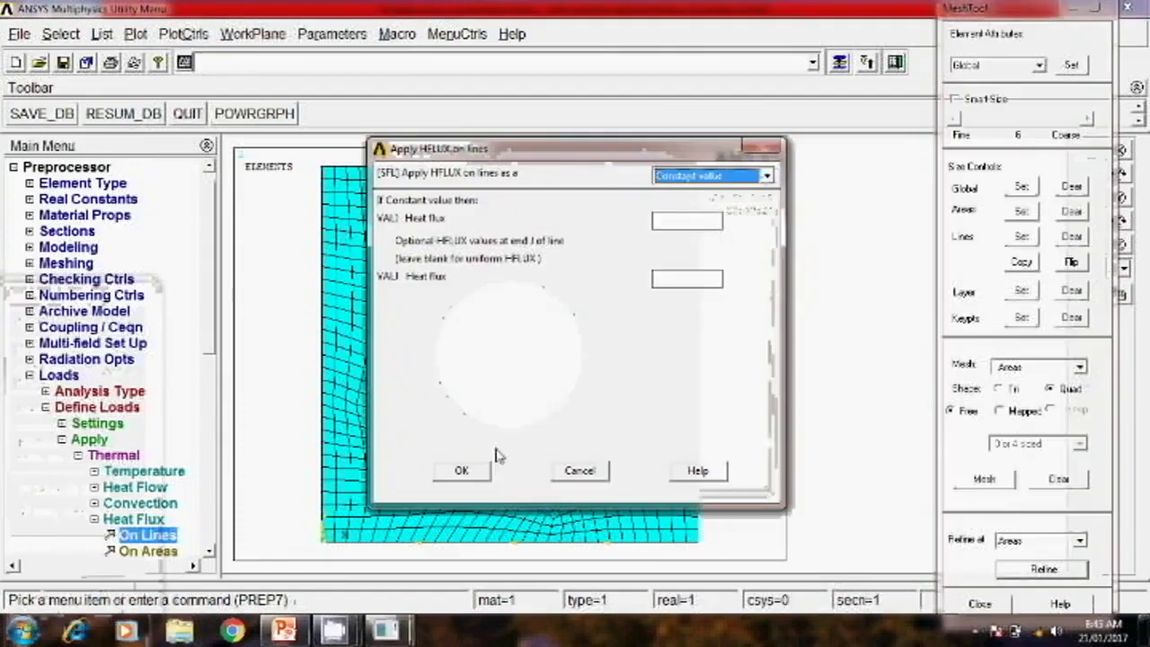
pyautogui.click(673, 217)
pyautogui.write('5')
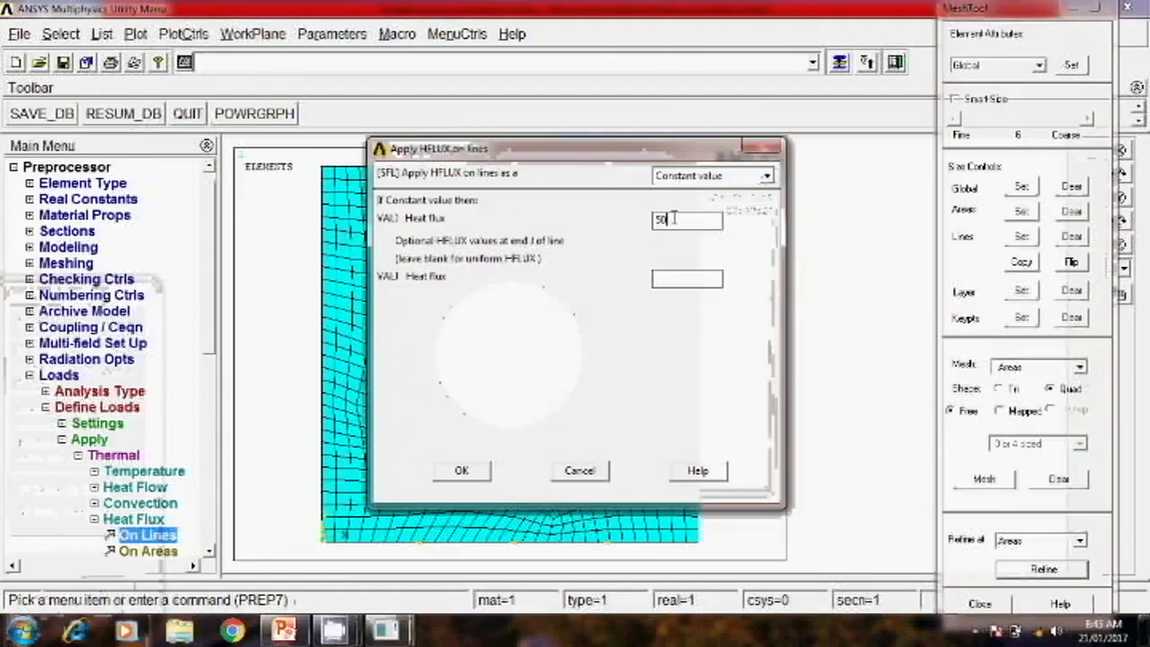
pyautogui.write('0')
pyautogui.click(461, 471)
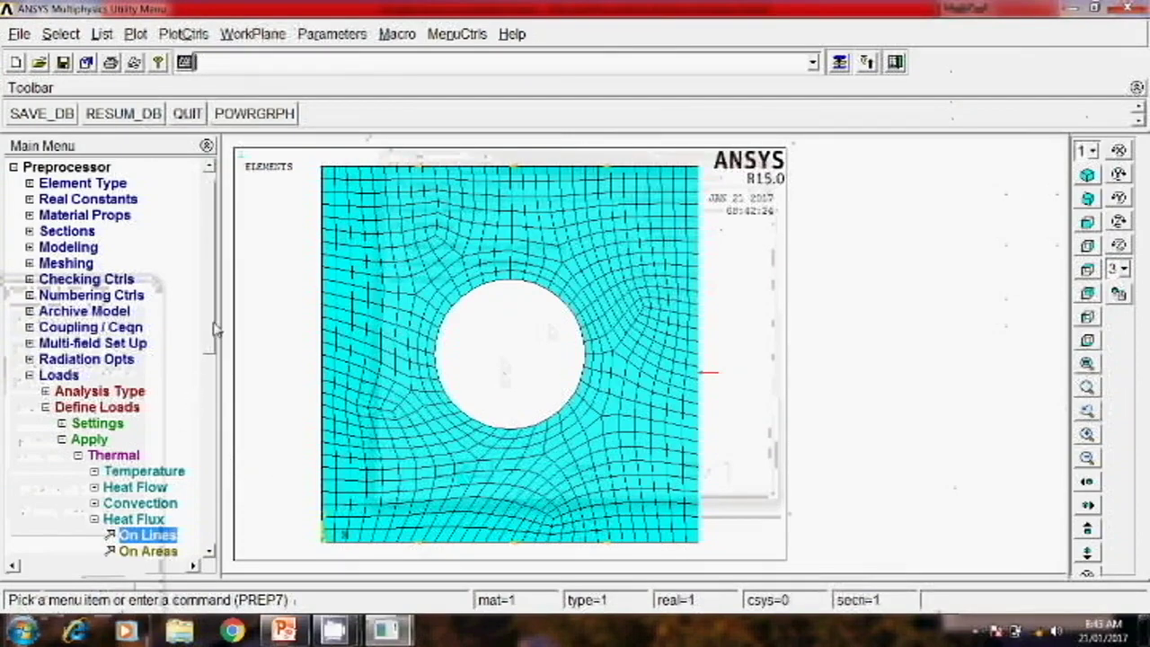
# Step: Pick the three arcs around the central hole as convection lines
pyautogui.moveTo(214, 330); pyautogui.dragTo(214, 458)
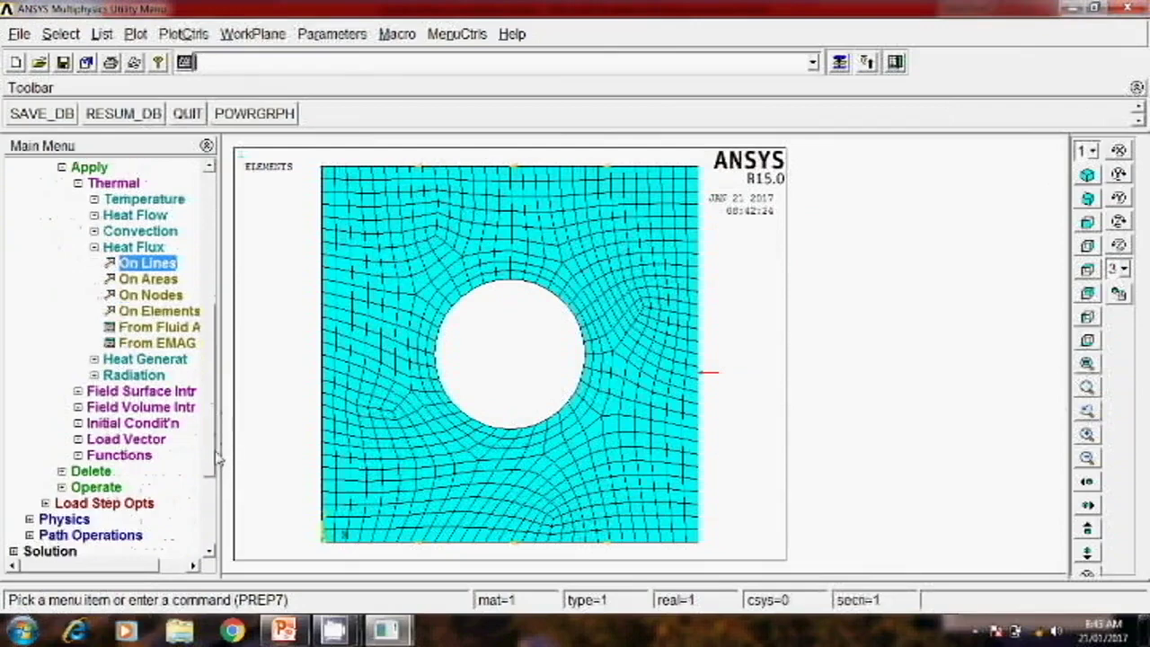
pyautogui.click(128, 233)
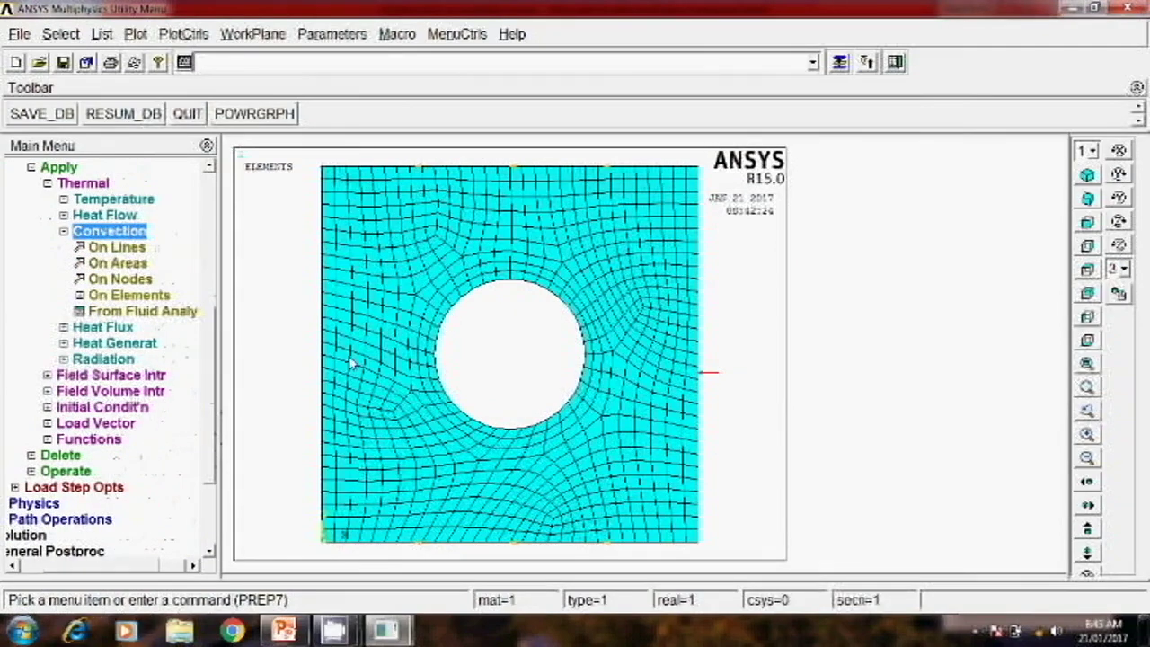
pyautogui.click(115, 248)
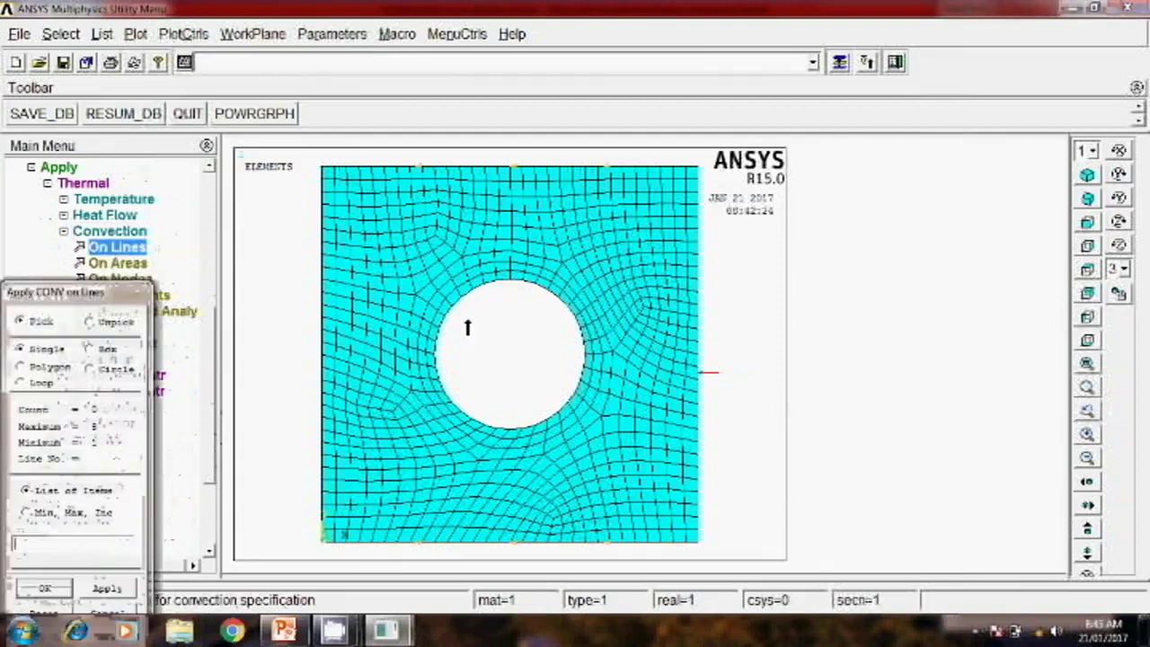
pyautogui.click(464, 305)
pyautogui.click(562, 308)
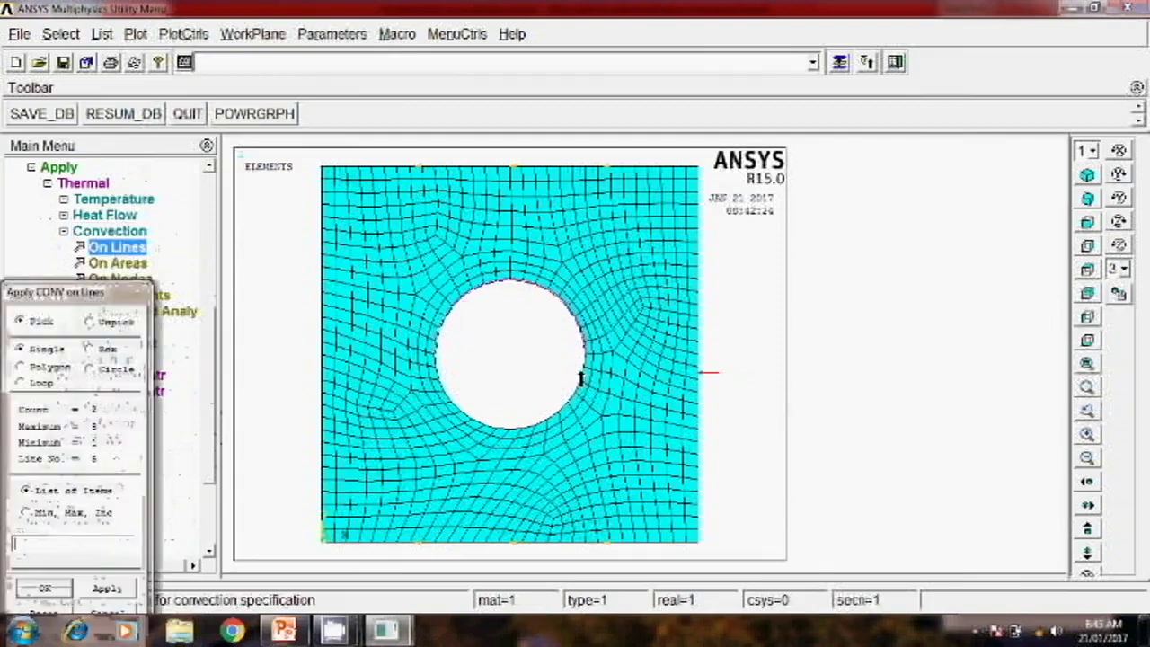
pyautogui.click(568, 415)
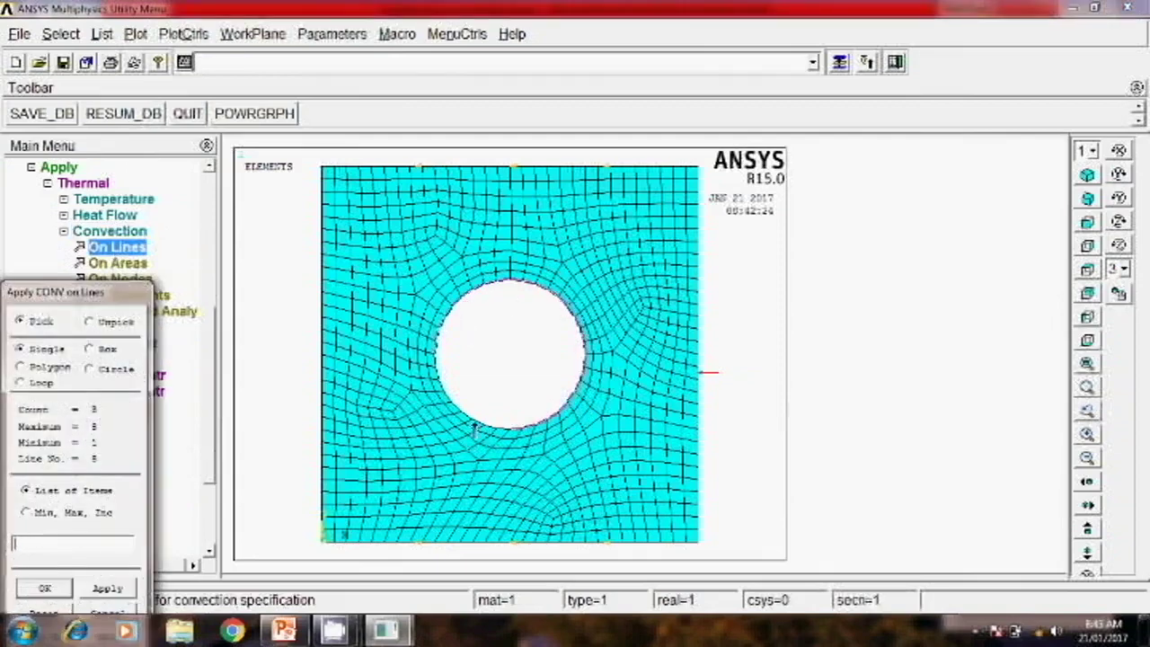
pyautogui.click(108, 589)
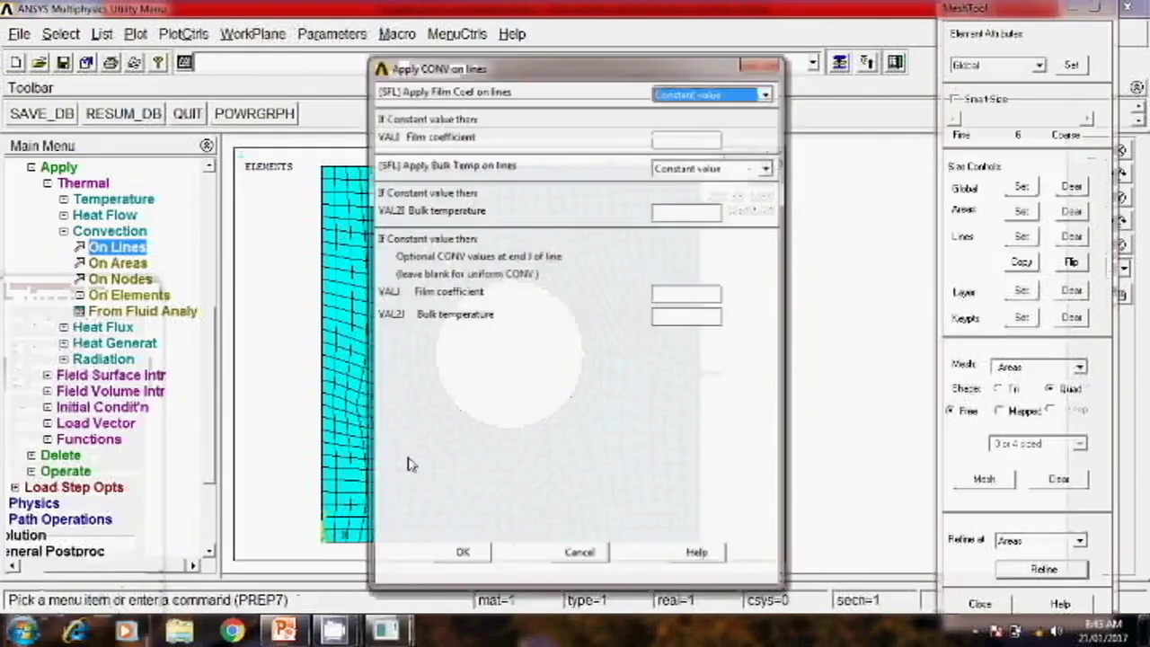
# Step: Set film coefficient 53 and bulk temperature 4 for the hole-edge convection
pyautogui.click(686, 135)
pyautogui.write('5')
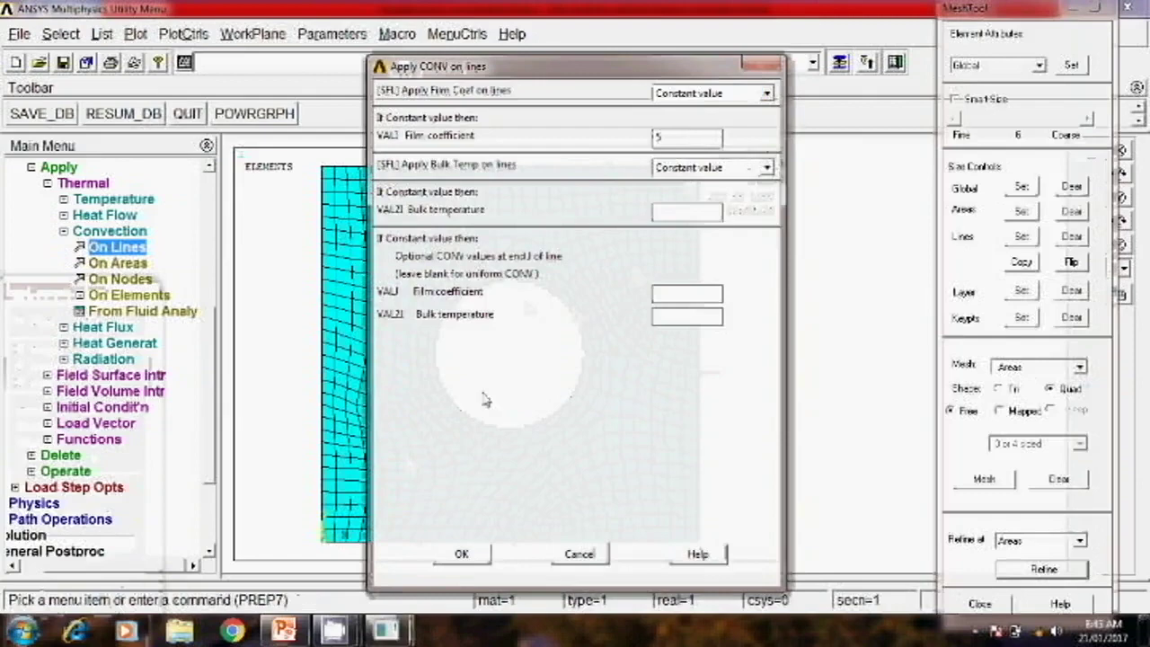
pyautogui.click(284, 629)
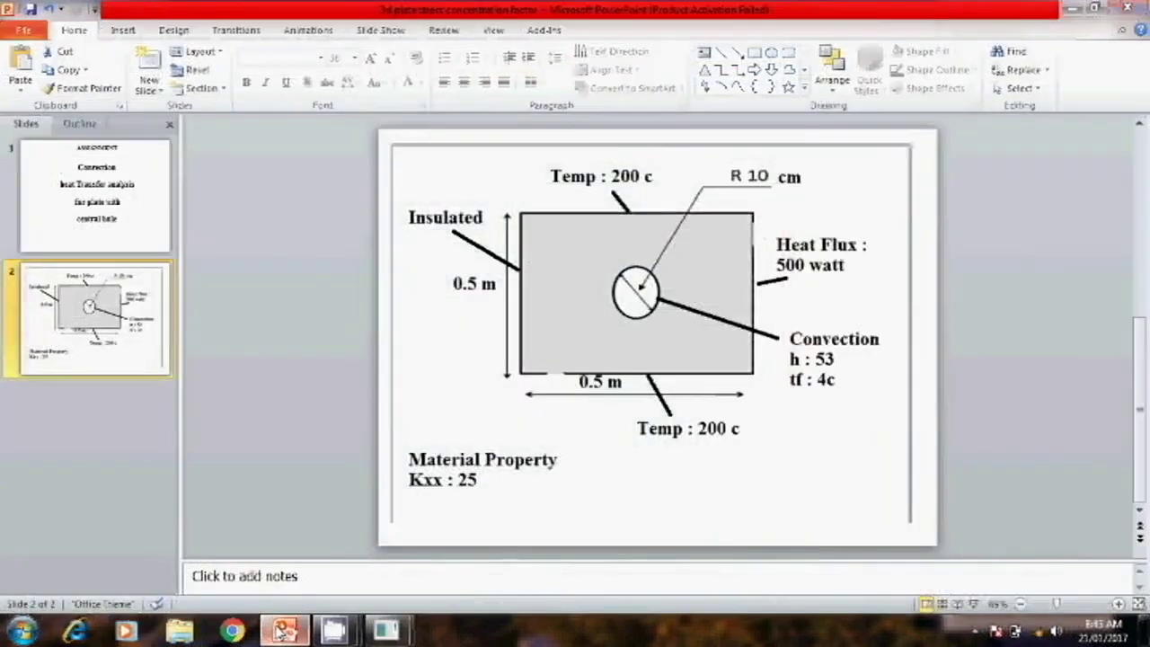
pyautogui.click(282, 631)
pyautogui.write('53')
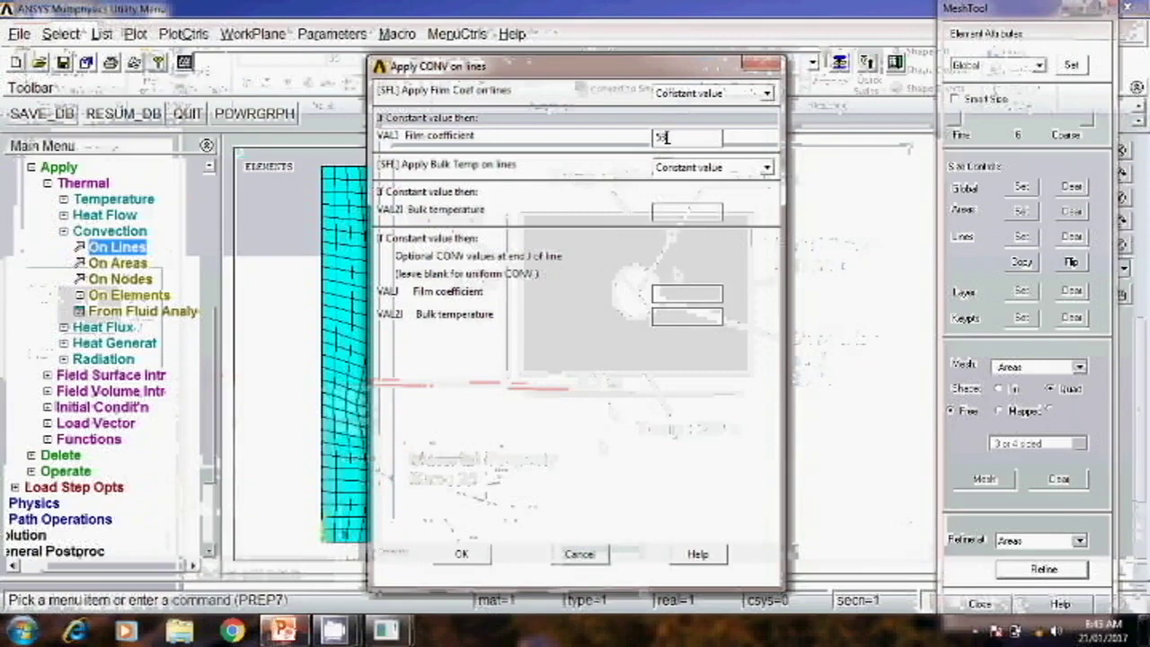
pyautogui.click(654, 212)
pyautogui.click(455, 557)
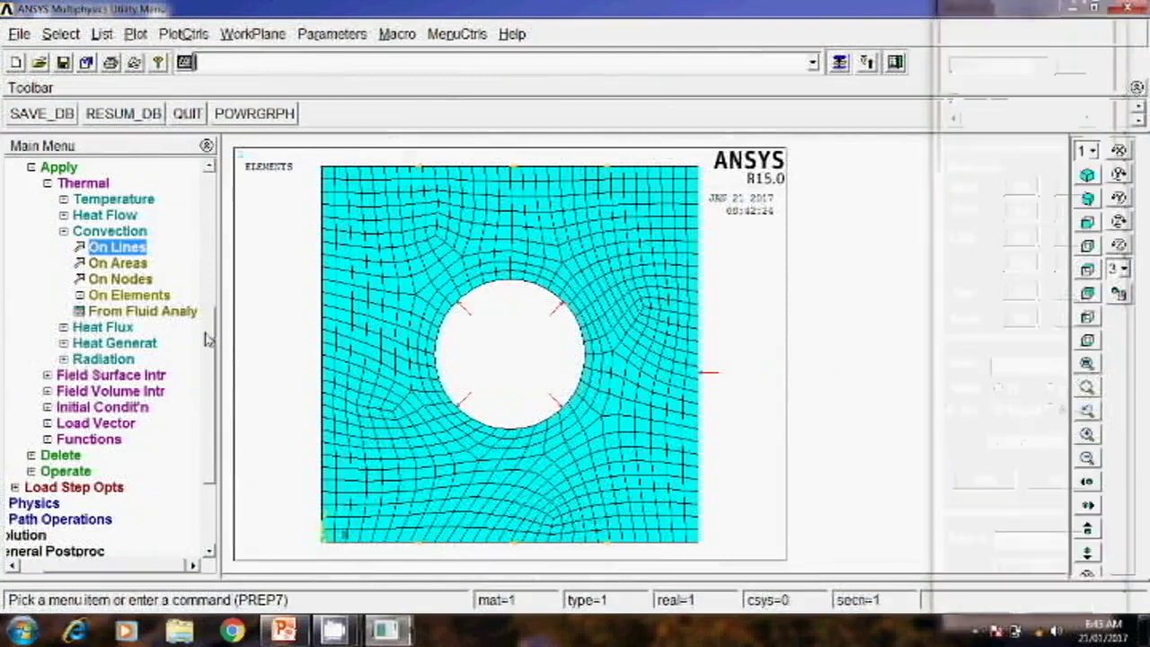
pyautogui.moveTo(210, 329); pyautogui.dragTo(221, 205)
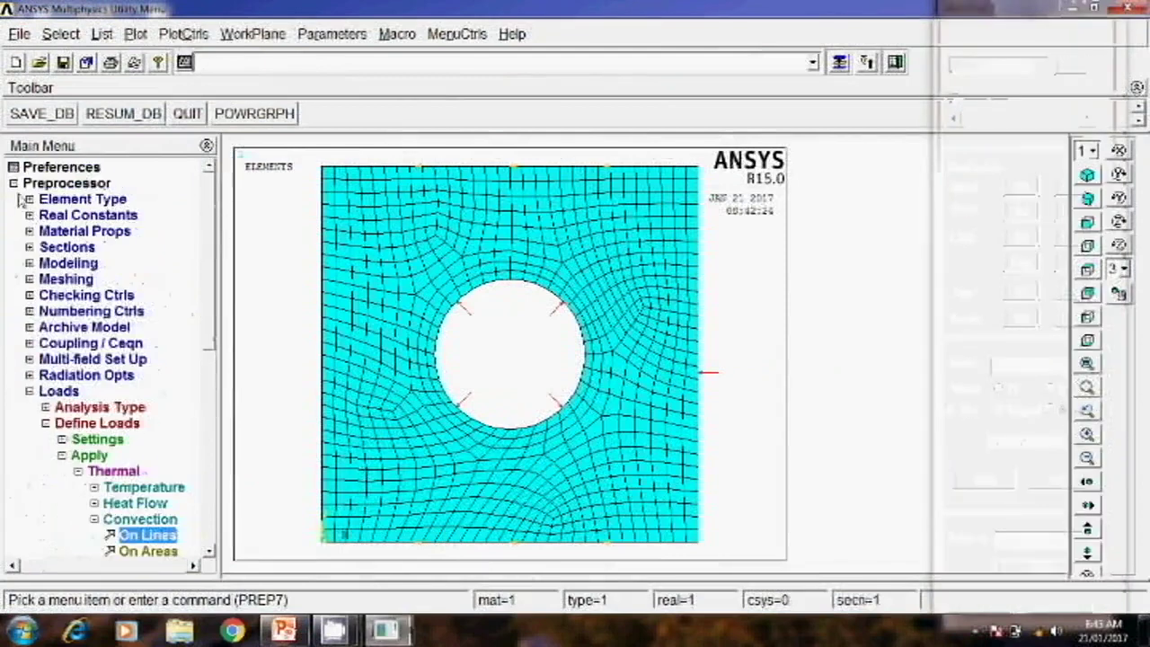
# Step: Solve the current load step, then dismiss the 'Solution is done!' note and /STATUS listing
pyautogui.click(15, 185)
pyautogui.click(15, 199)
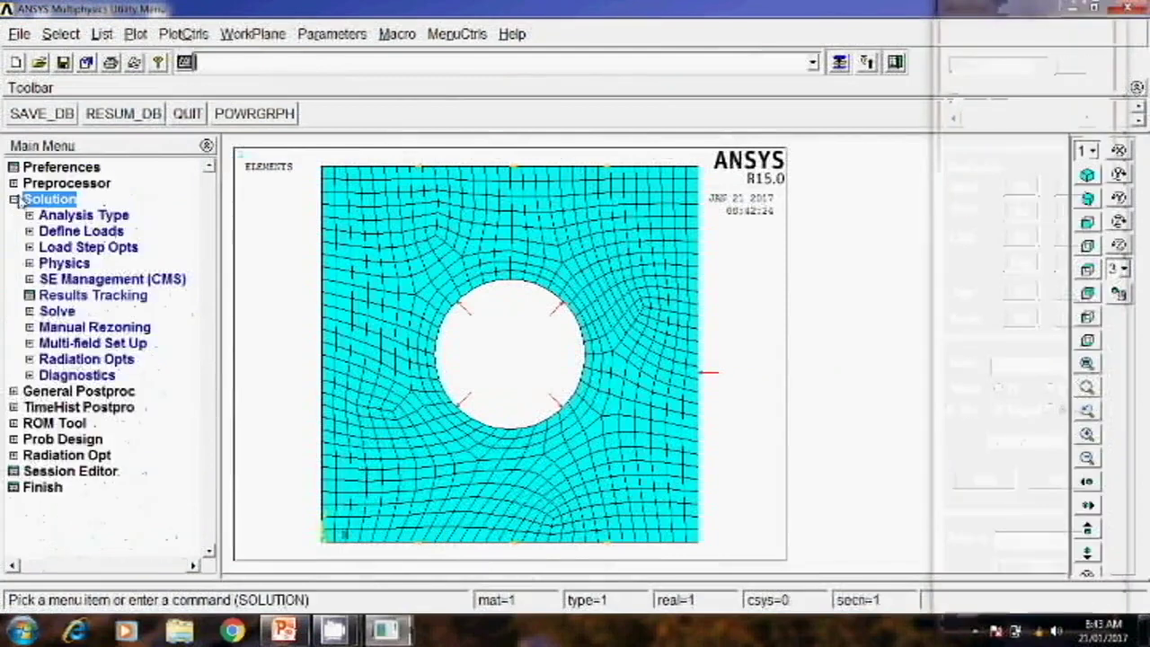
pyautogui.click(56, 310)
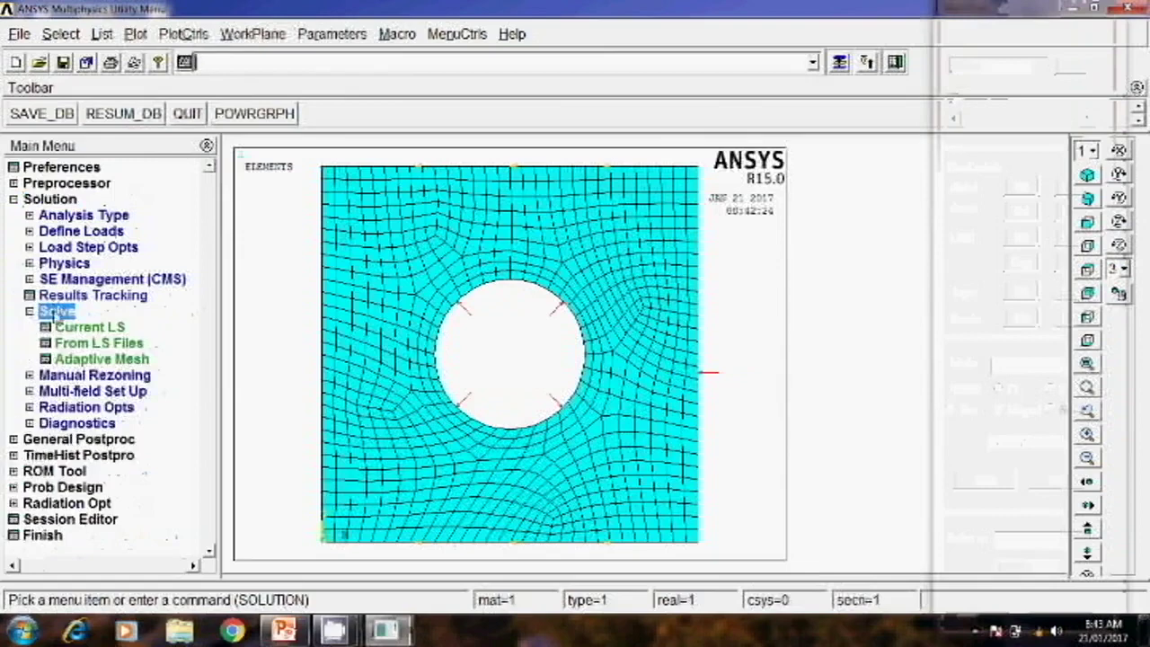
pyautogui.click(76, 327)
pyautogui.click(574, 393)
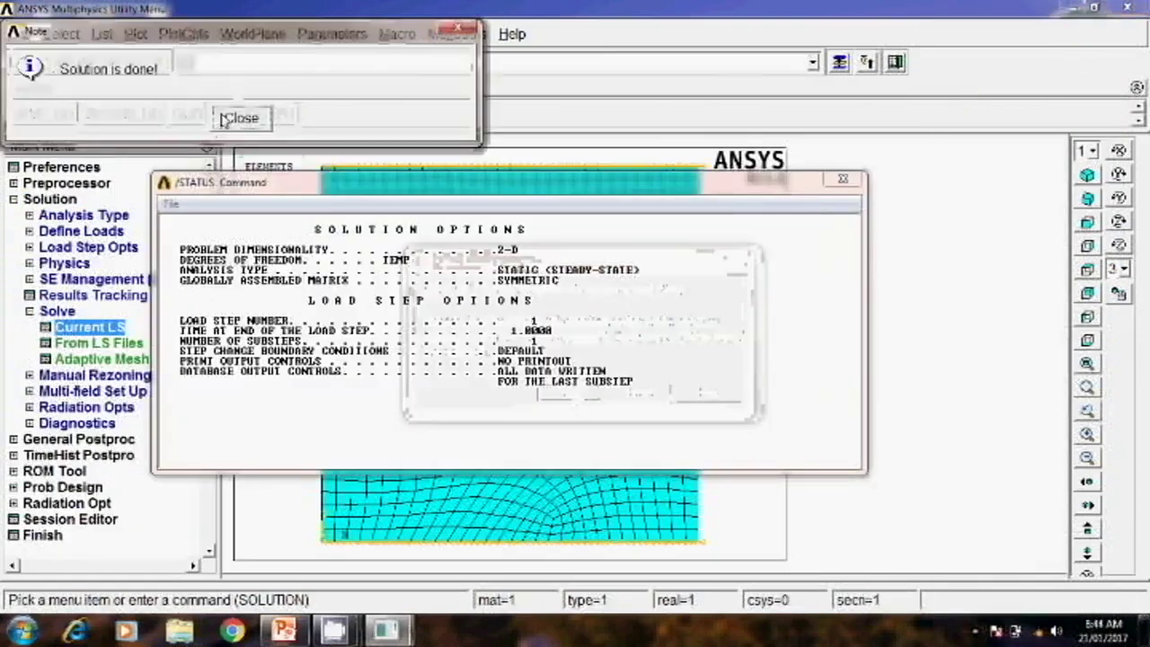
pyautogui.click(225, 119)
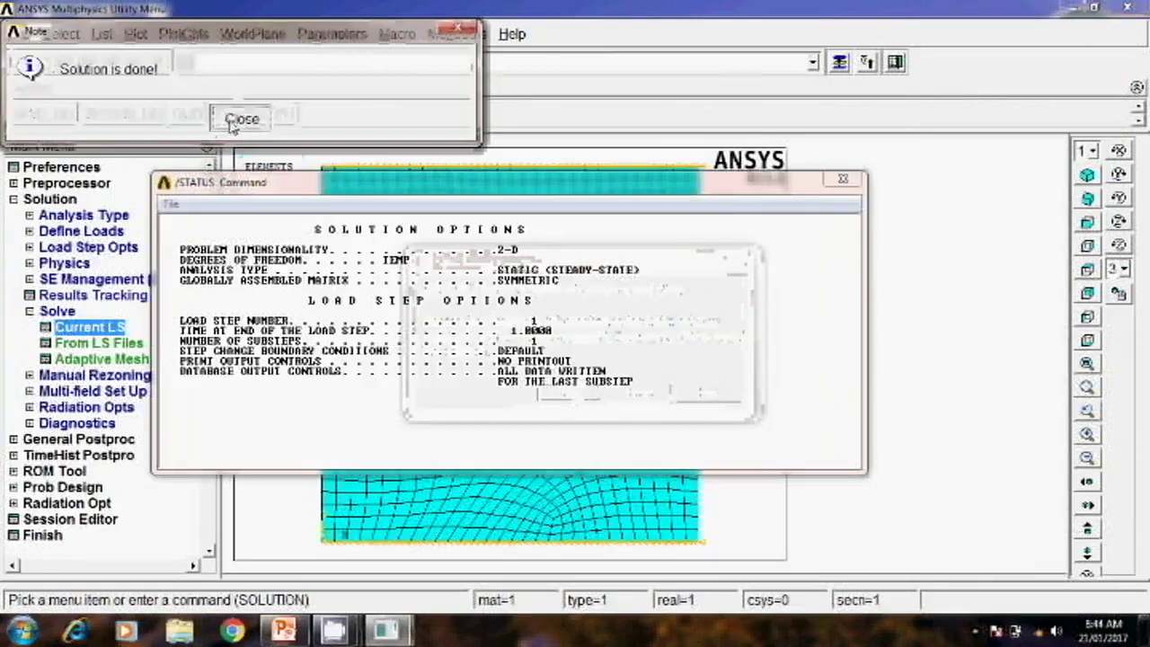
pyautogui.click(842, 179)
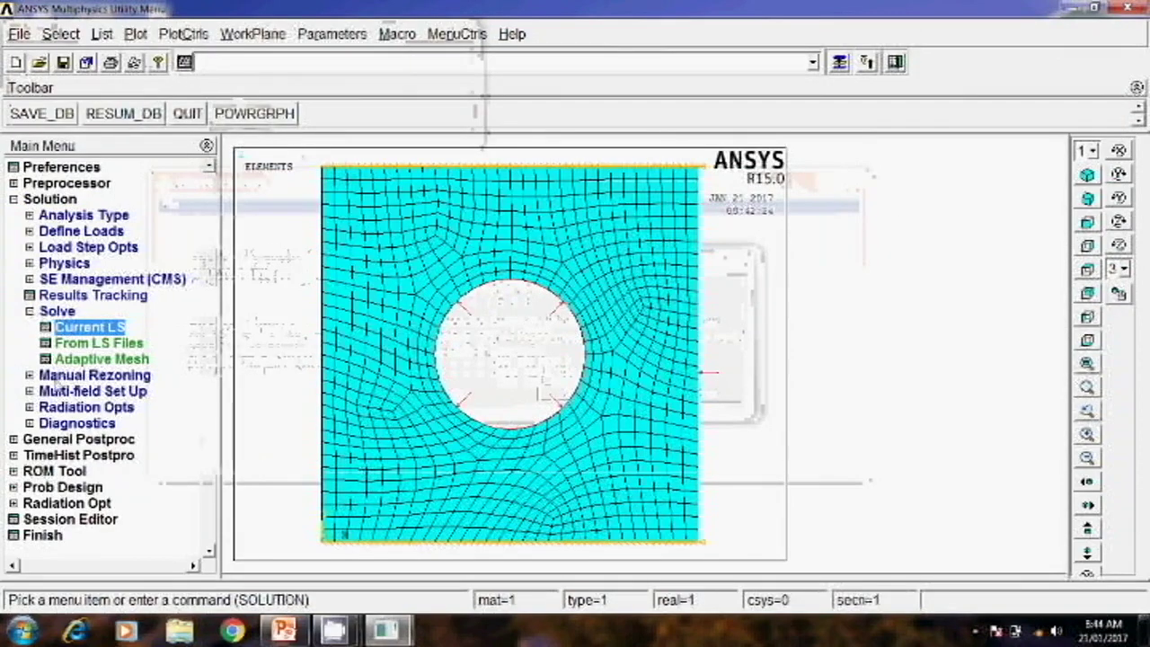
pyautogui.click(52, 428)
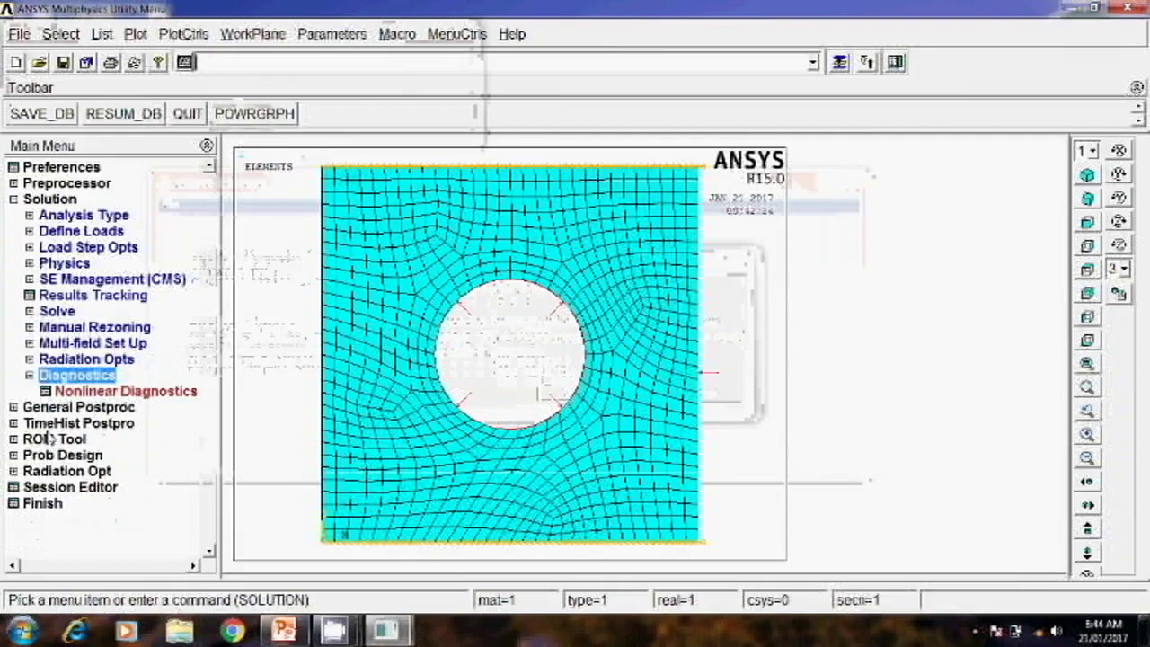
# Step: Plot a nodal temperature contour of the plate
pyautogui.click(50, 407)
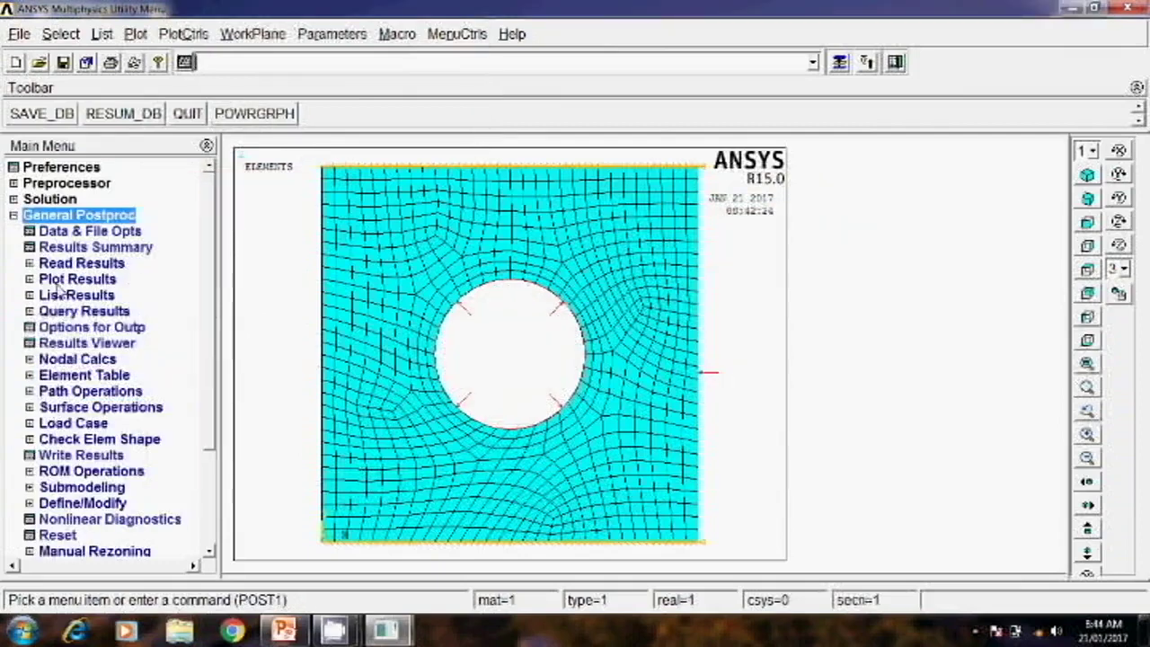
pyautogui.click(63, 279)
pyautogui.click(72, 295)
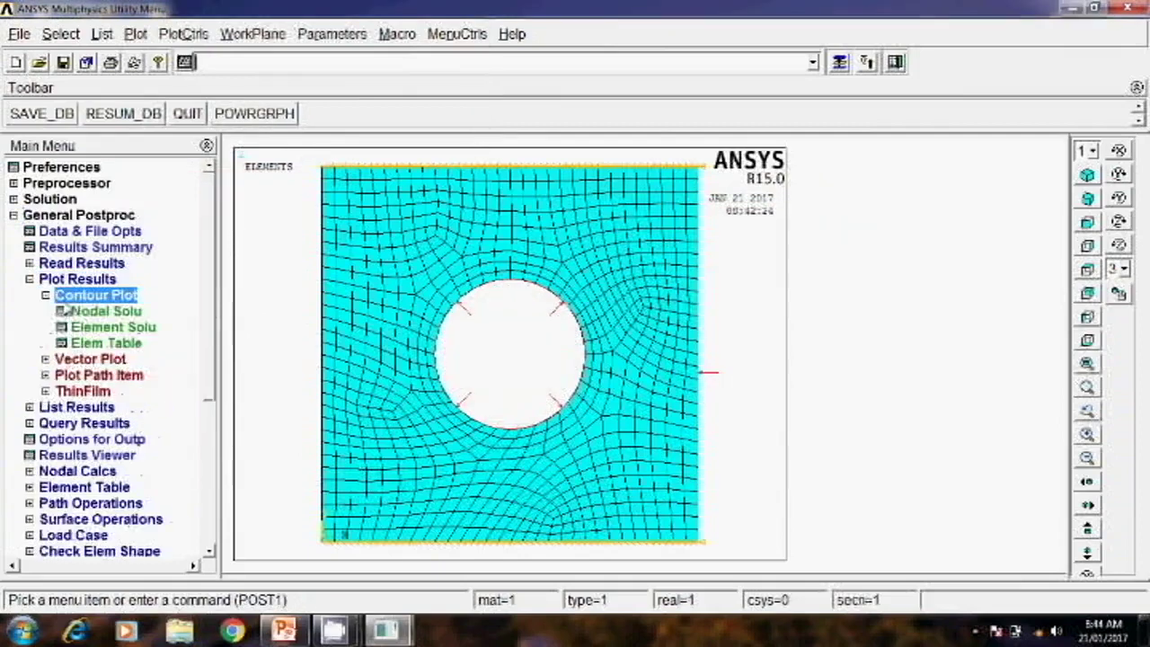
pyautogui.click(81, 312)
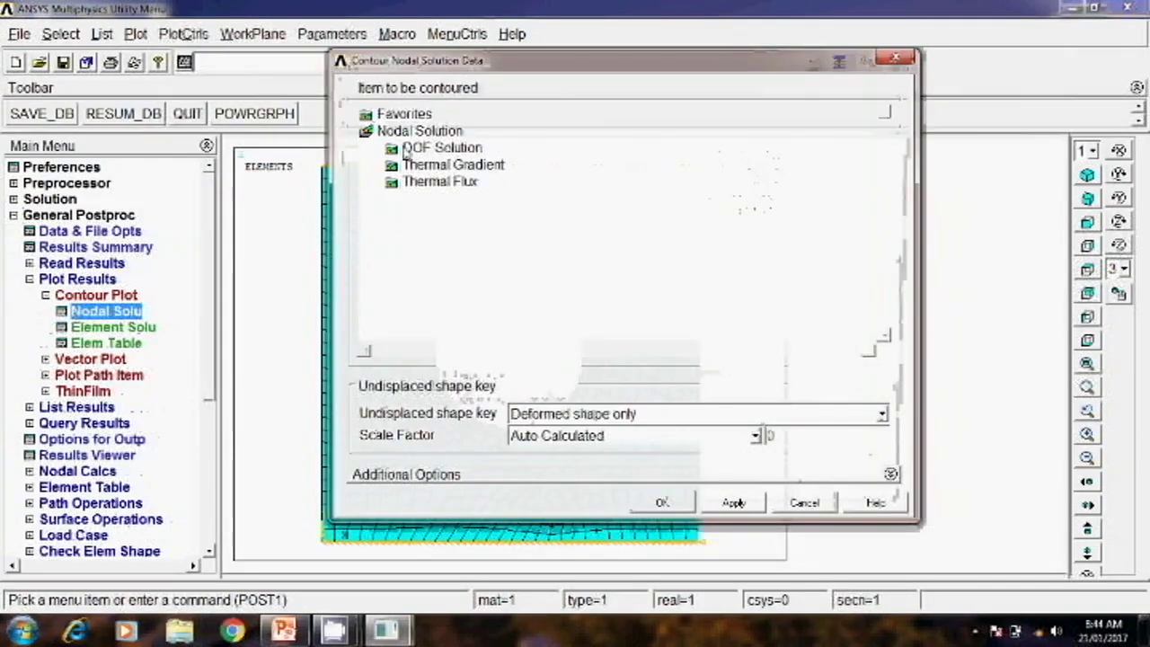
pyautogui.click(408, 148)
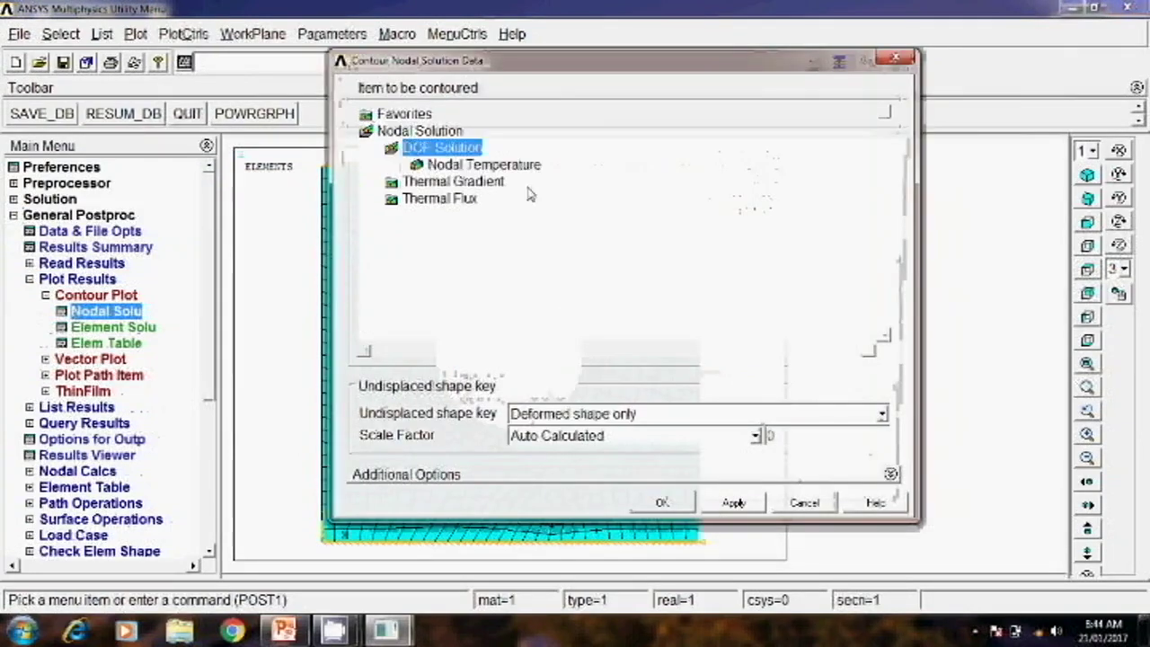
pyautogui.click(523, 165)
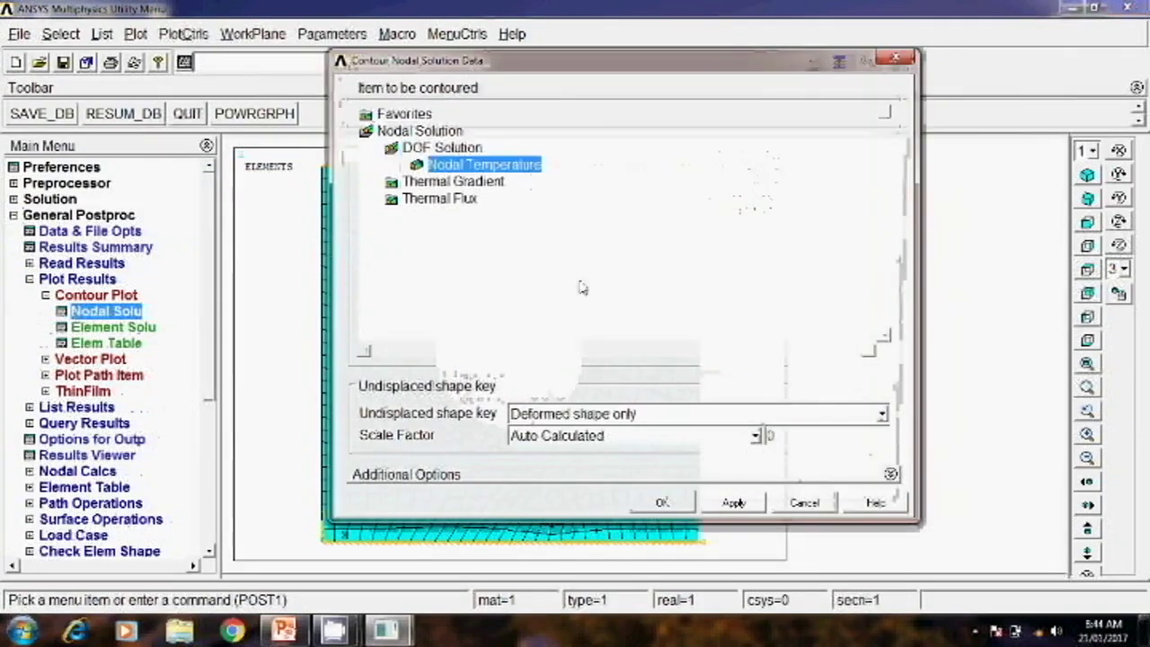
pyautogui.click(659, 500)
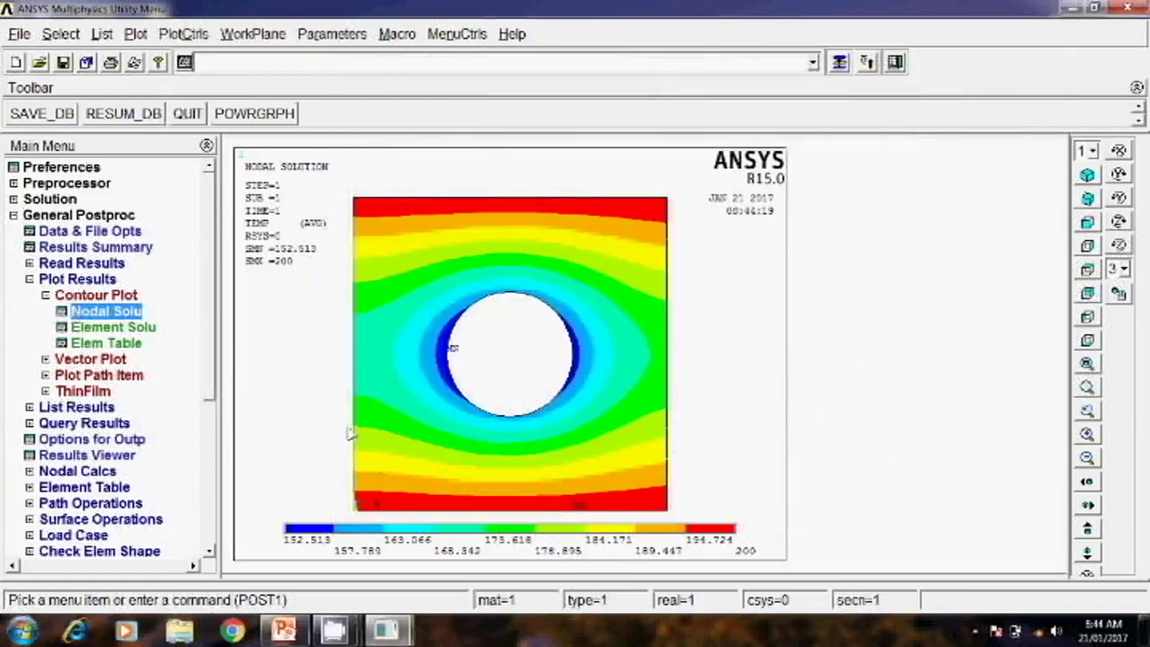
# Step: Switch the nodal contour to the thermal flux vector sum
pyautogui.click(106, 313)
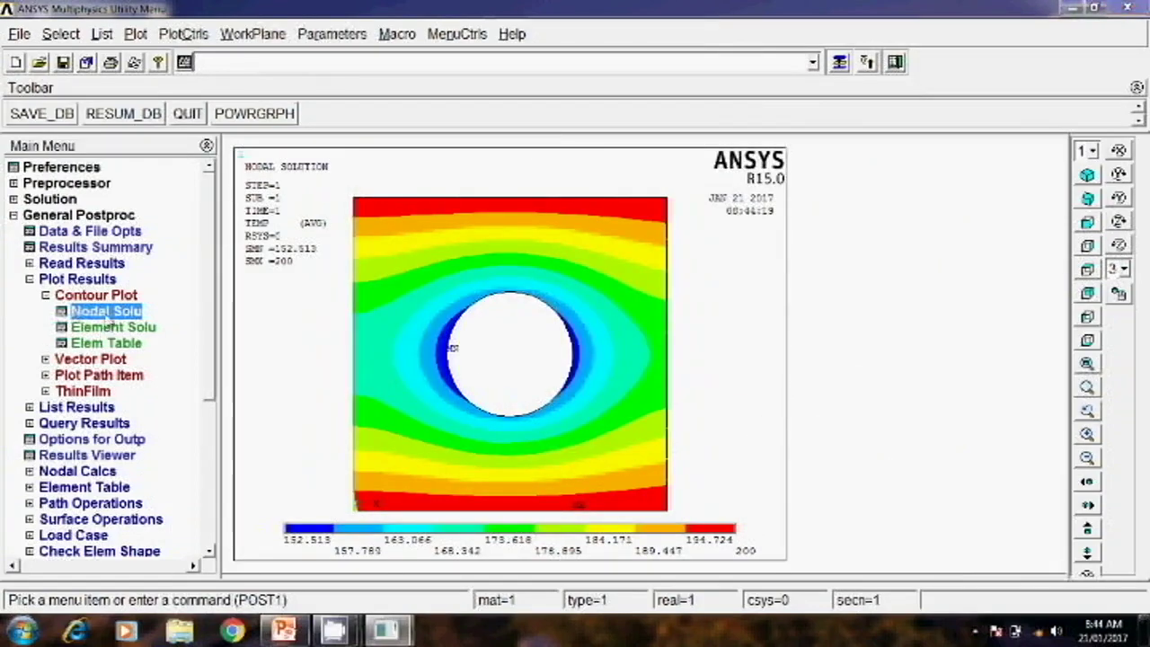
pyautogui.click(458, 199)
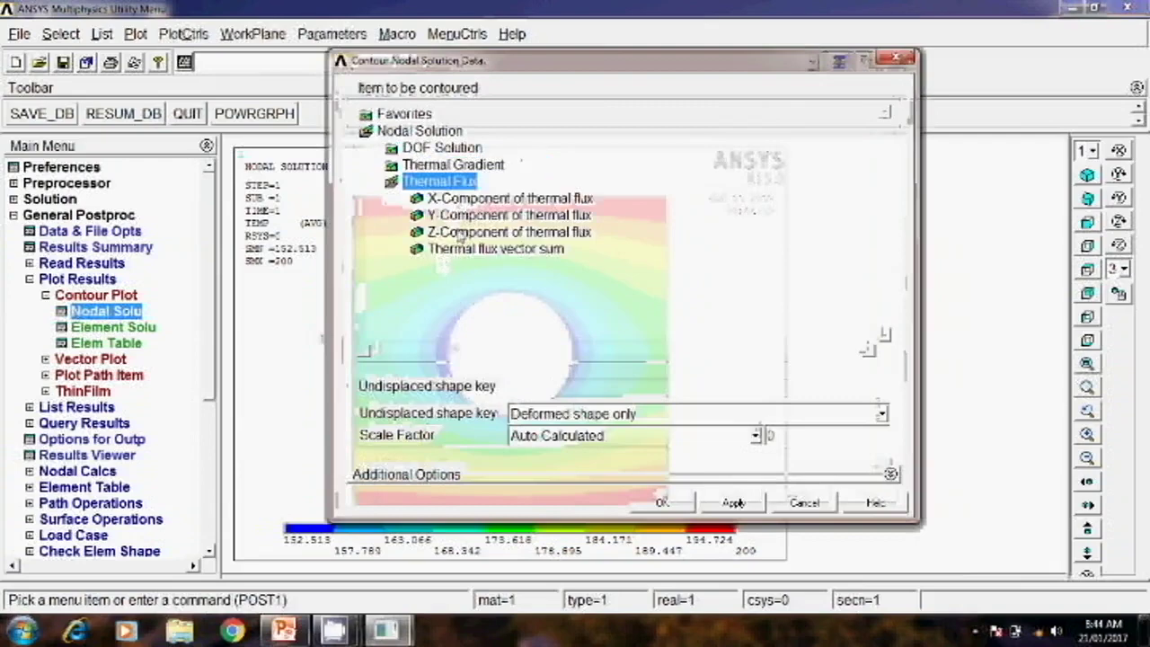
pyautogui.click(471, 250)
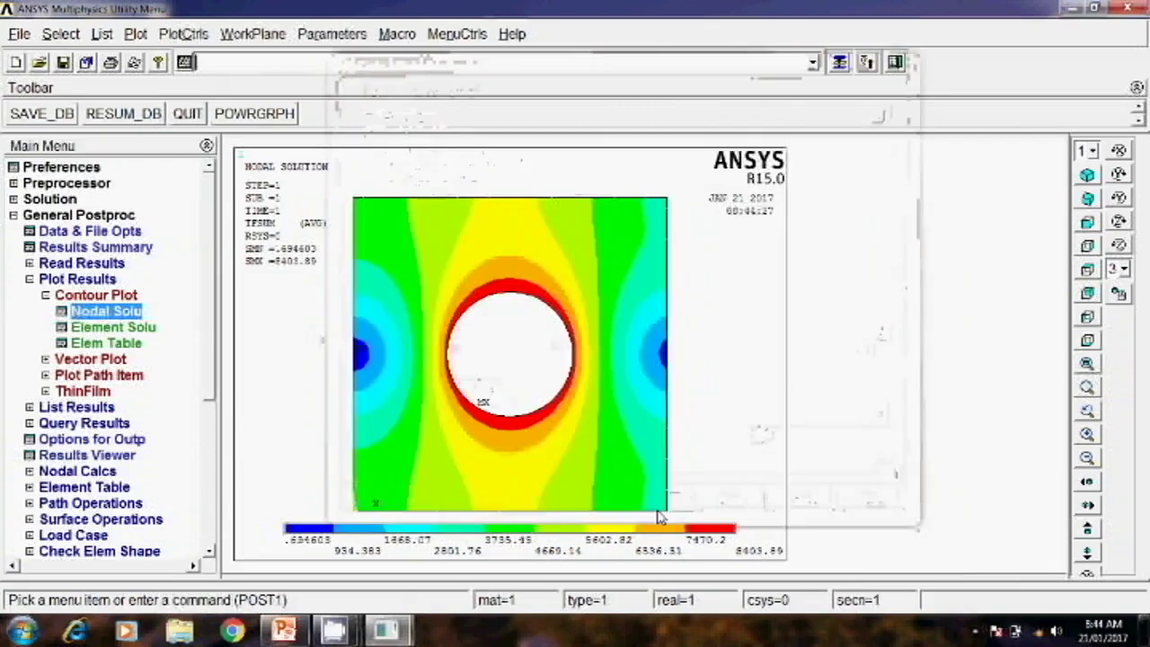